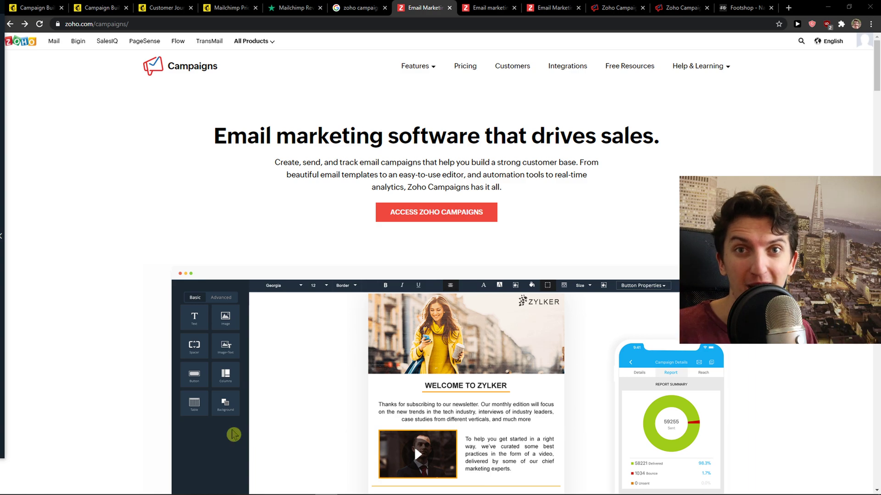
Open the Zoho Campaigns plans and pricing page and scan the plans.
left_click(477, 69)
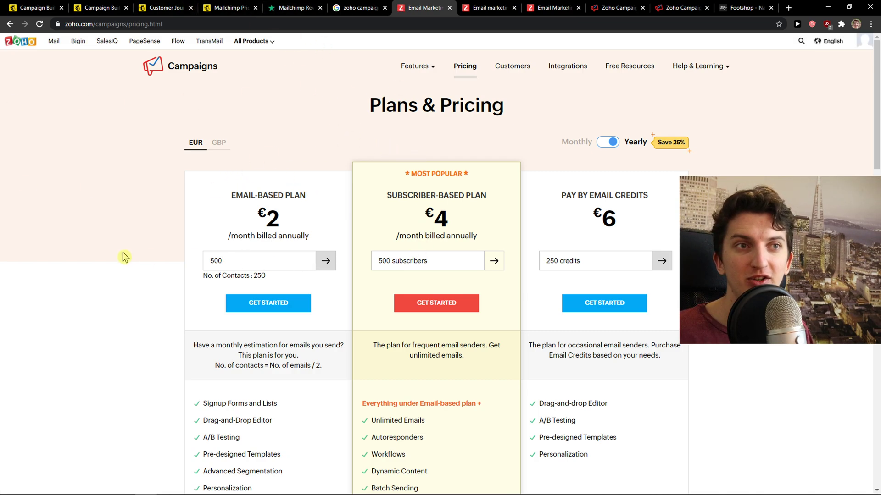
scroll(231, 241, "down", 1)
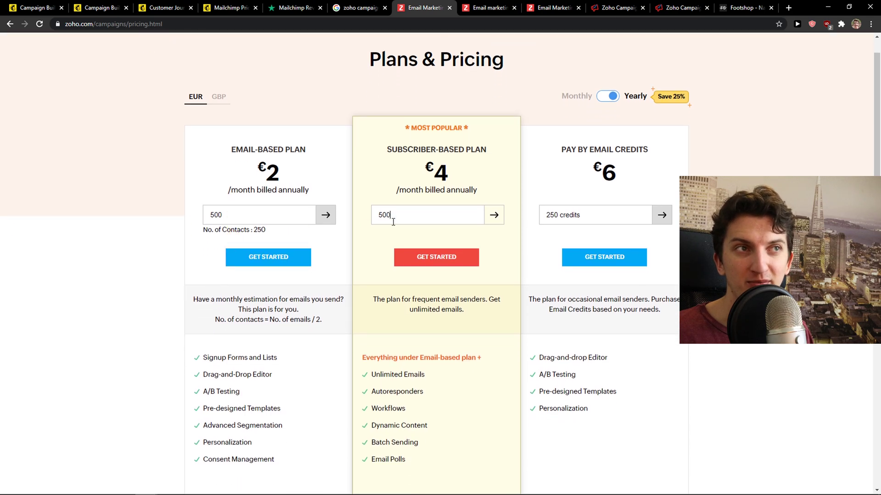
scroll(422, 225, "down", 1)
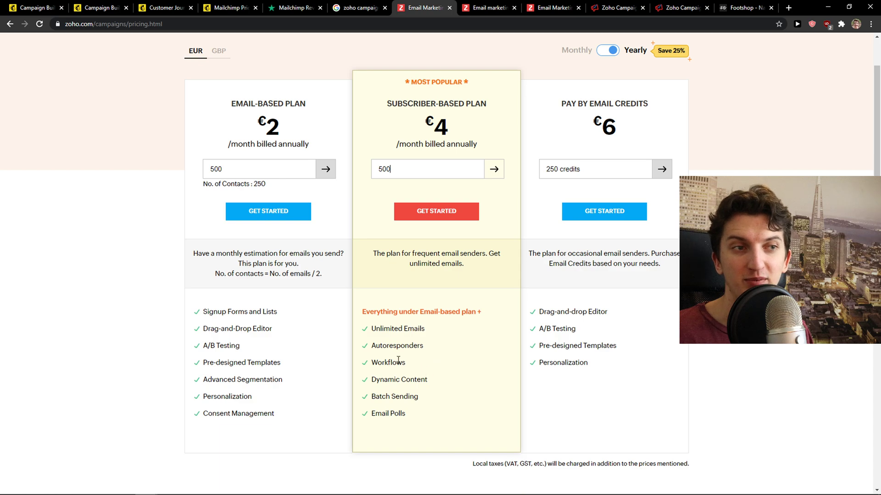
scroll(413, 360, "up", 2)
Set the subscriber-based plan to 5000 subscribers and start signing up for it.
double_click(415, 266)
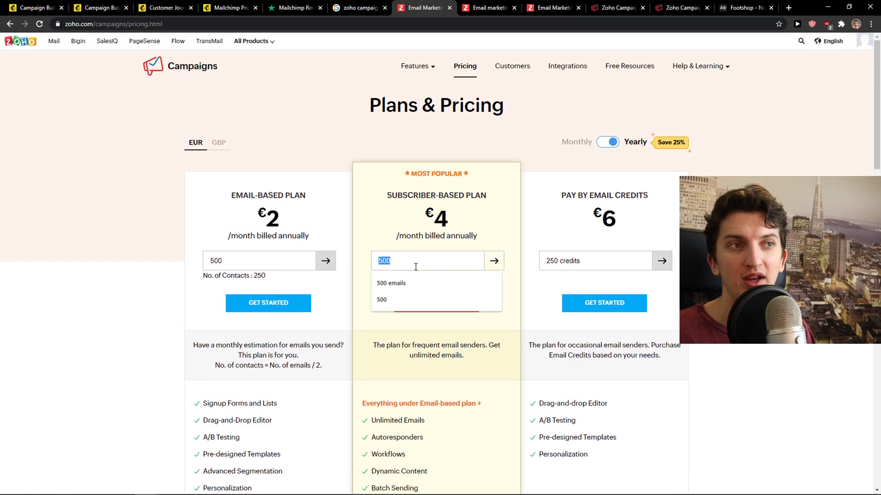
type("5000")
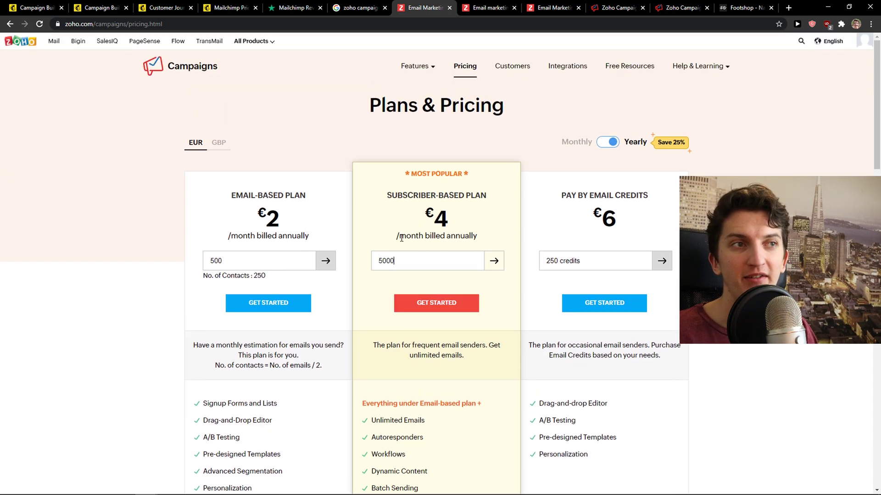
left_click(414, 305)
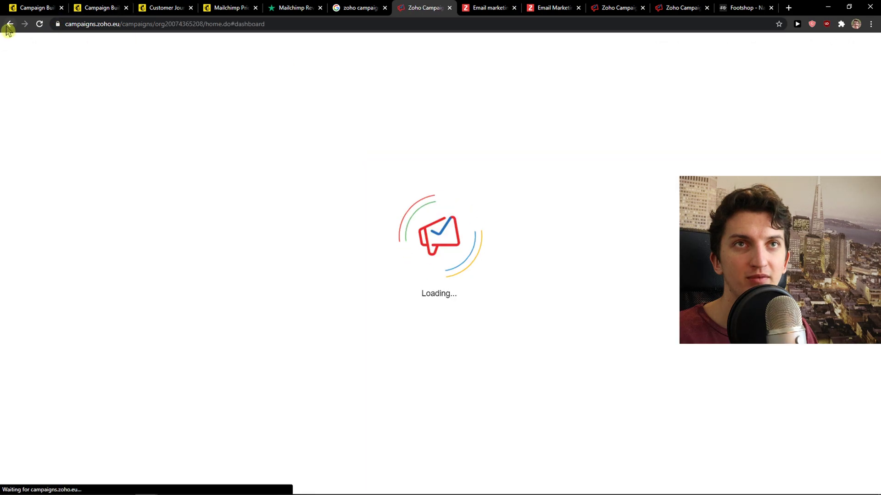
Search Google for 'zoho campaigns pricing' and open the Zoho Campaigns pricing result.
left_click(10, 24)
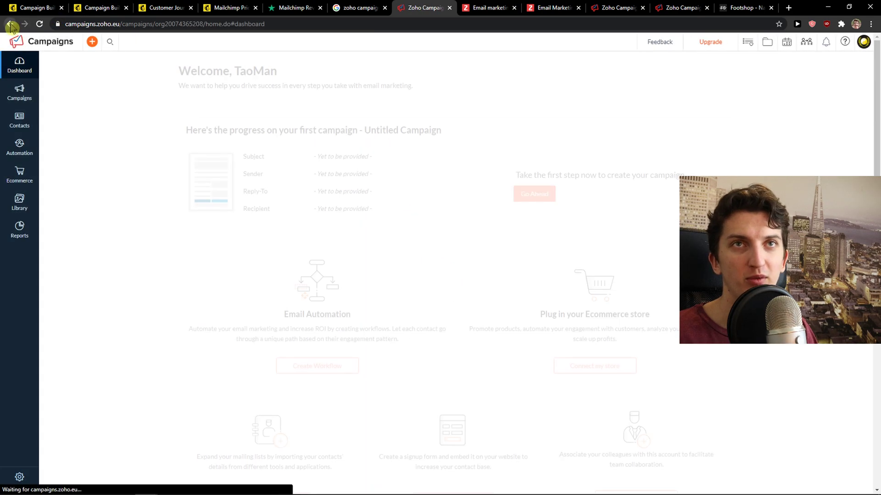
left_click(109, 25)
type("t")
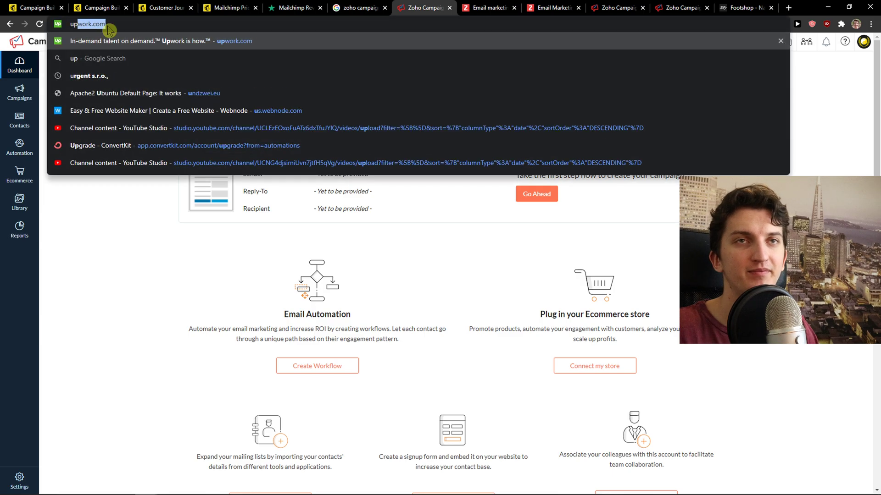
type("zoho campain")
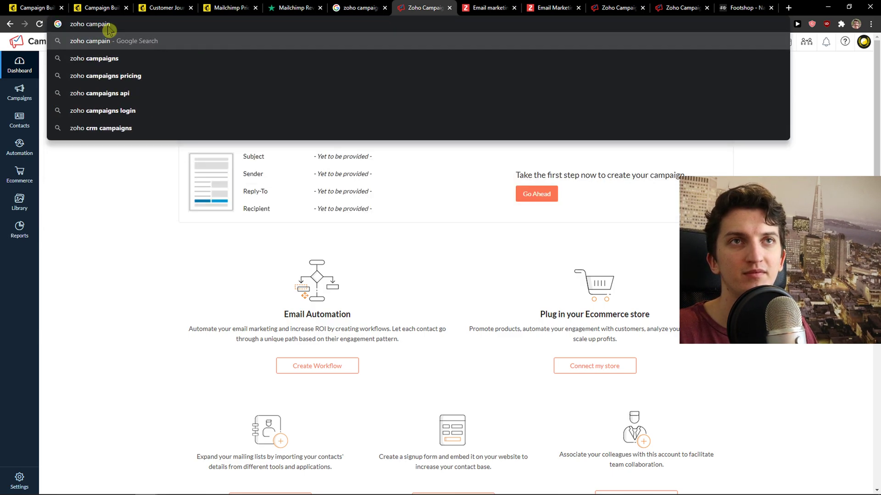
key("Down")
key("Down")
key("Return")
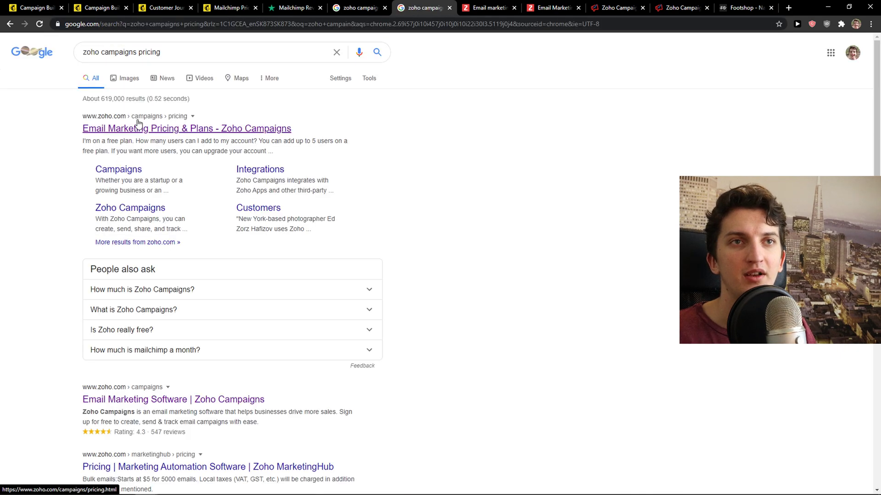
left_click(138, 125)
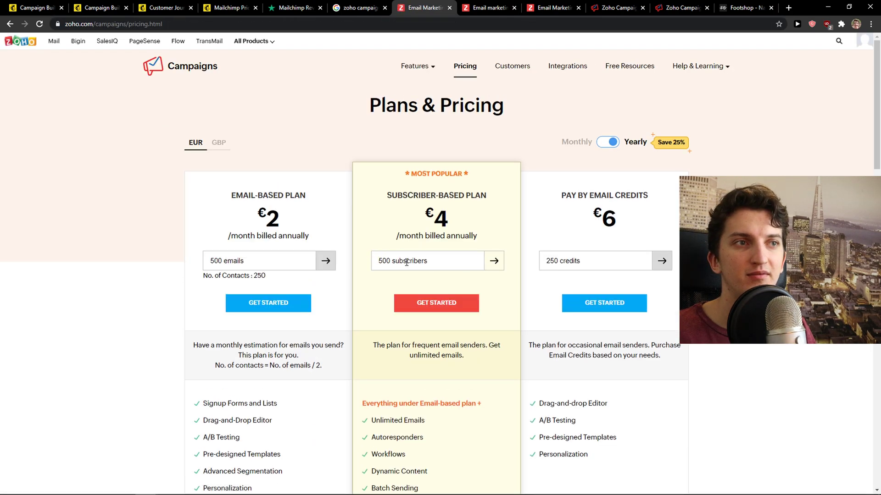
Recalculate the subscriber plan for 5000 subscribers, €34/month billed annually, then view Mailchimp's plans.
left_click(407, 262)
type("000")
left_click(495, 266)
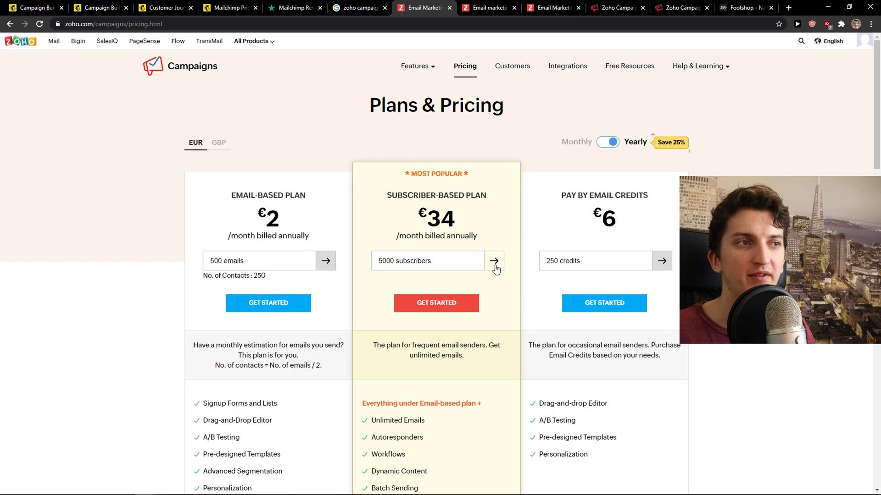
scroll(386, 218, "down", 1)
scroll(385, 219, "up", 1)
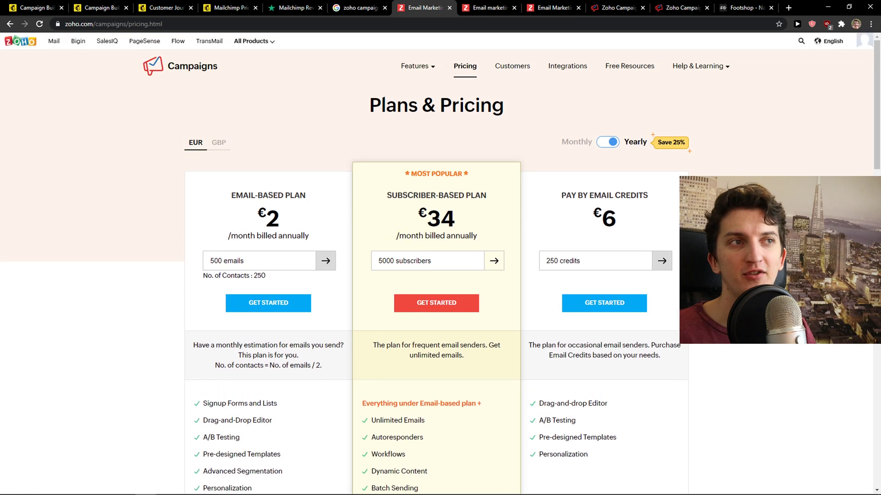
left_click_drag(395, 220, 443, 226)
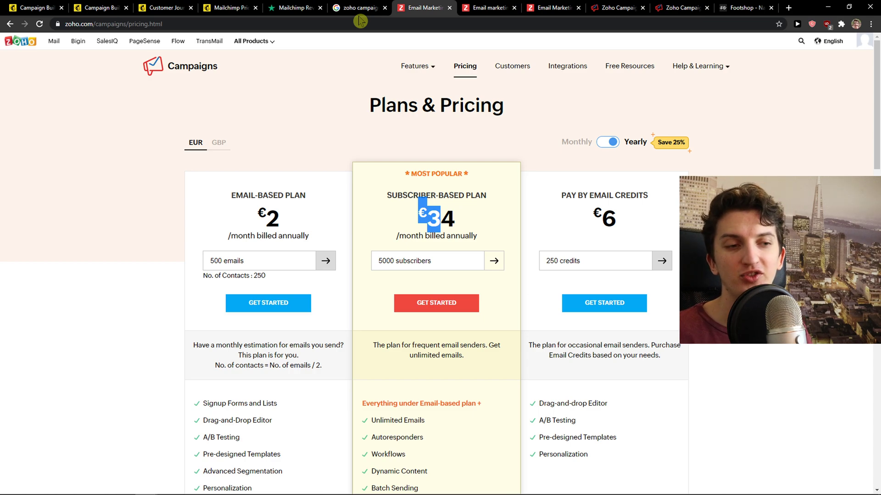
left_click(227, 7)
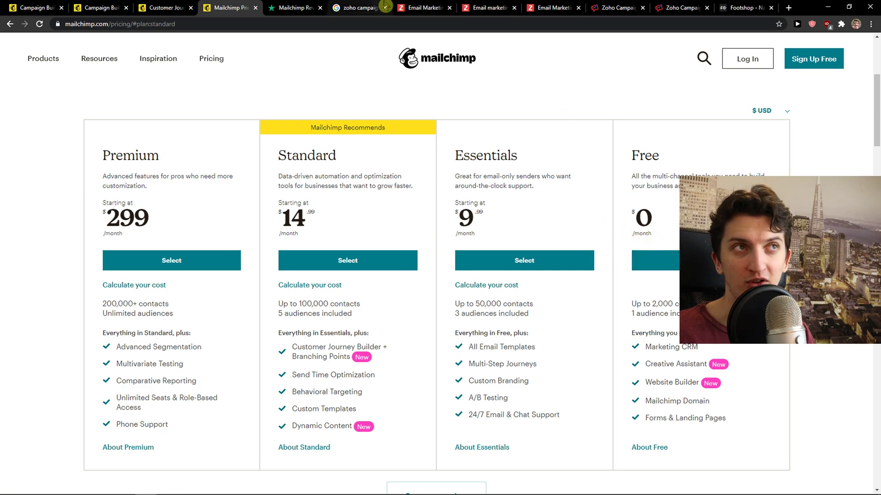
Switch Zoho's subscriber plan to monthly billing and highlight its €45/month price.
left_click(422, 7)
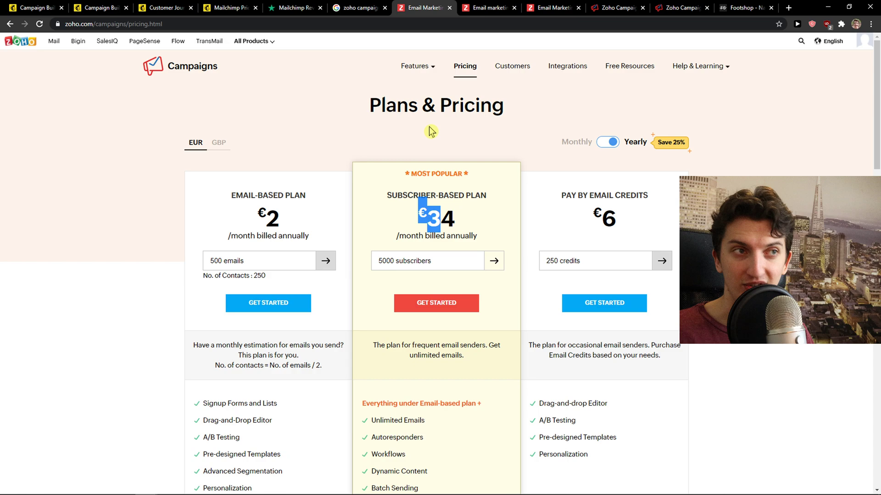
left_click(406, 212)
scroll(438, 233, "down", 2)
scroll(439, 233, "up", 3)
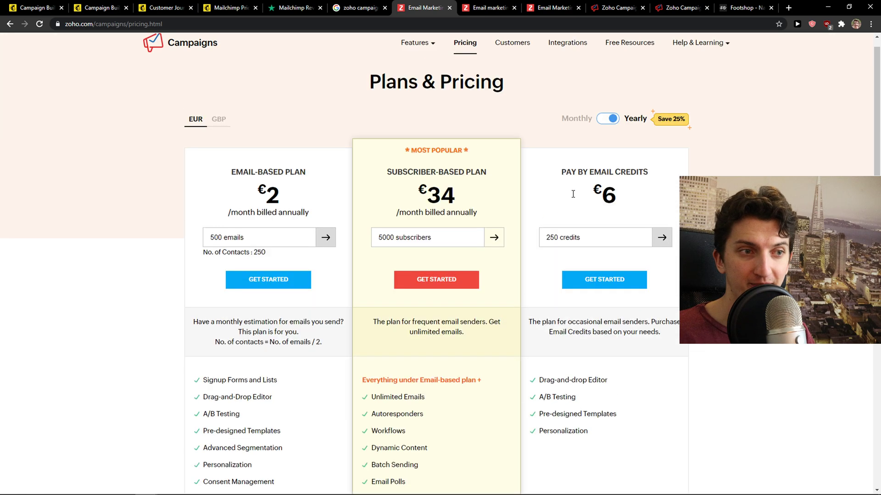
left_click_drag(416, 212, 372, 196)
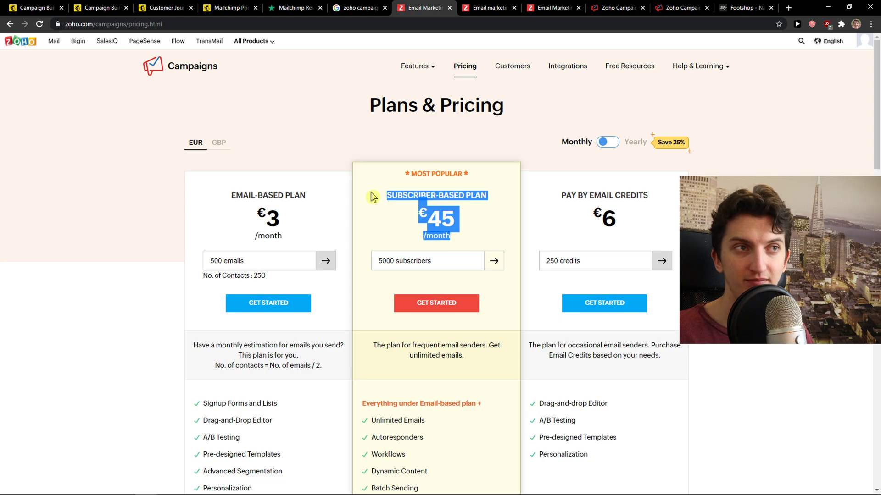
scroll(357, 218, "down", 1)
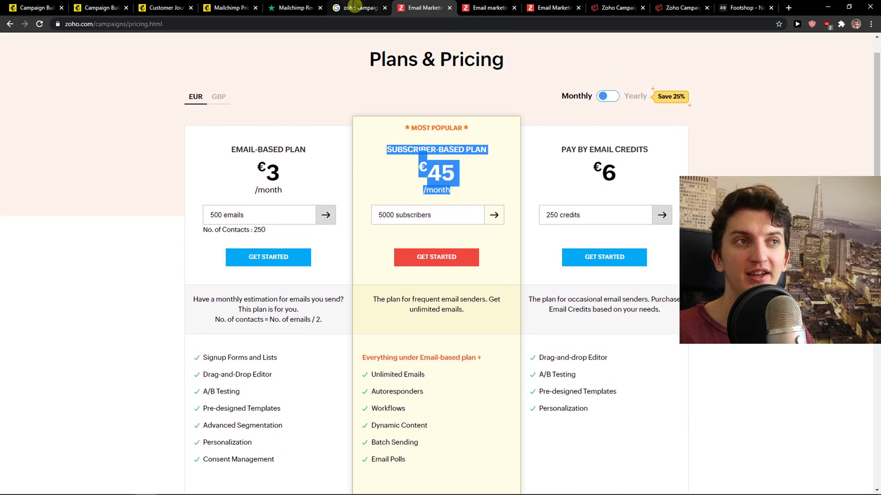
left_click(354, 7)
Check Mailchimp's price calculator: Standard for up to 5k contacts costs $79.99/month.
left_click(227, 7)
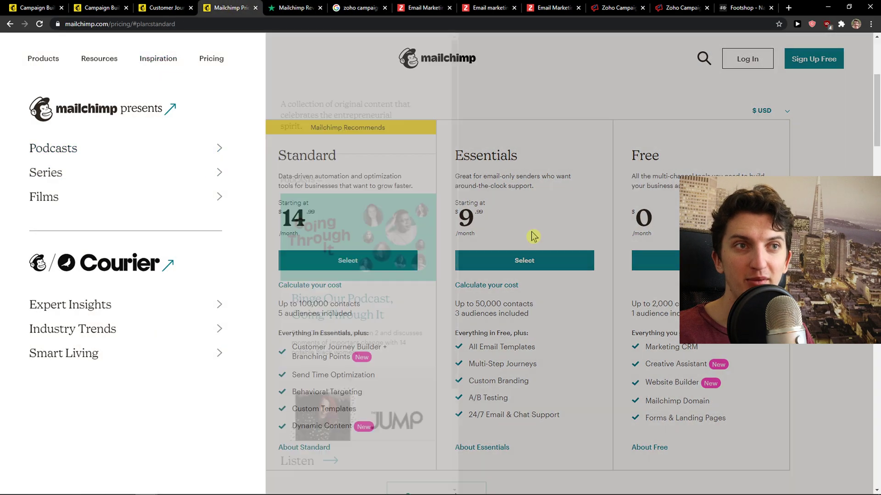
scroll(530, 236, "down", 7)
scroll(318, 277, "down", 4)
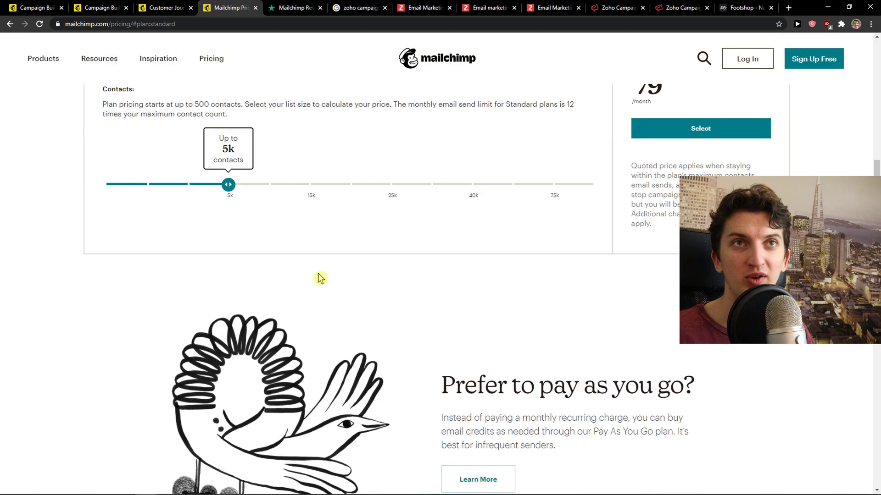
scroll(444, 265, "up", 2)
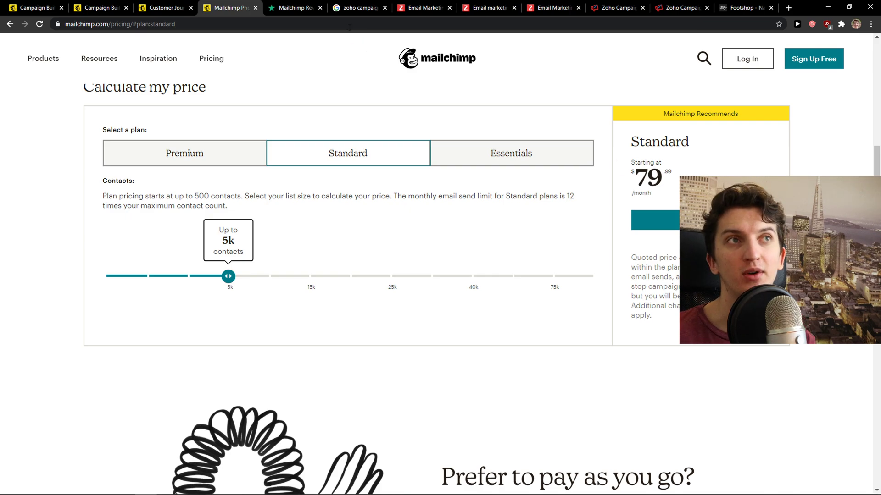
left_click(296, 8)
Bring up the empty Untitled Campaign draft with no subject, sender, recipients or content.
left_click(441, 7)
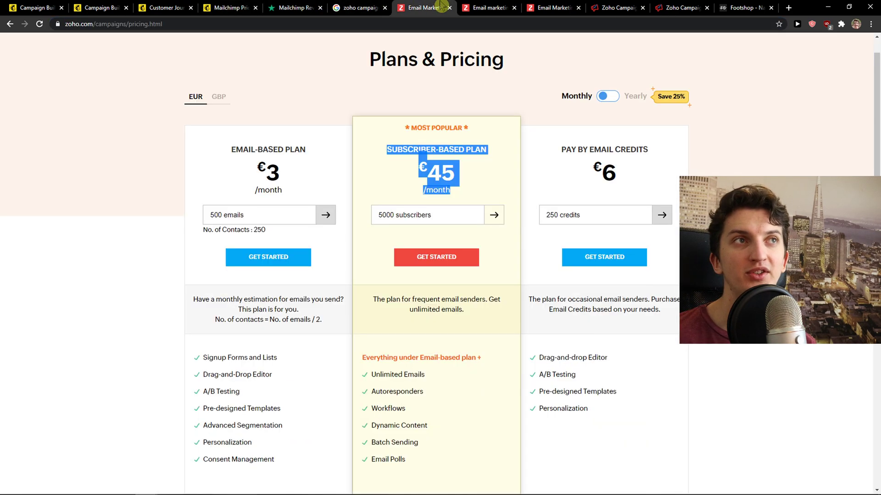
scroll(234, 153, "up", 1)
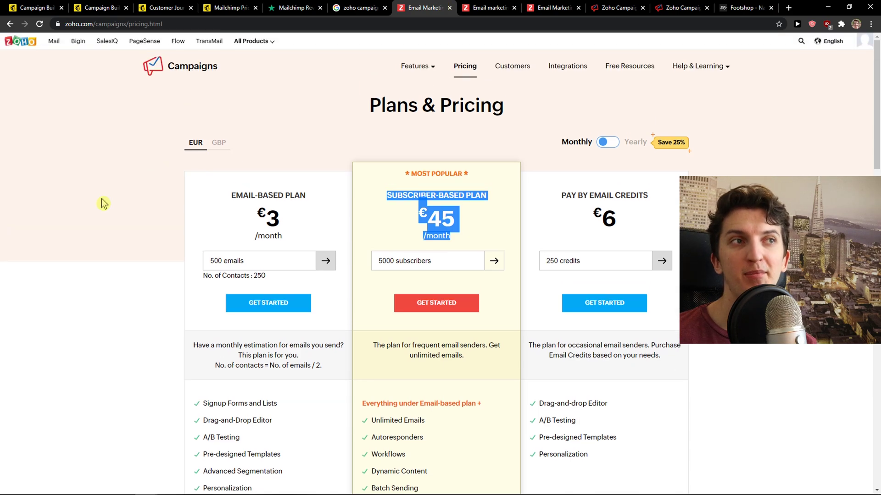
scroll(110, 216, "down", 1)
scroll(177, 157, "up", 1)
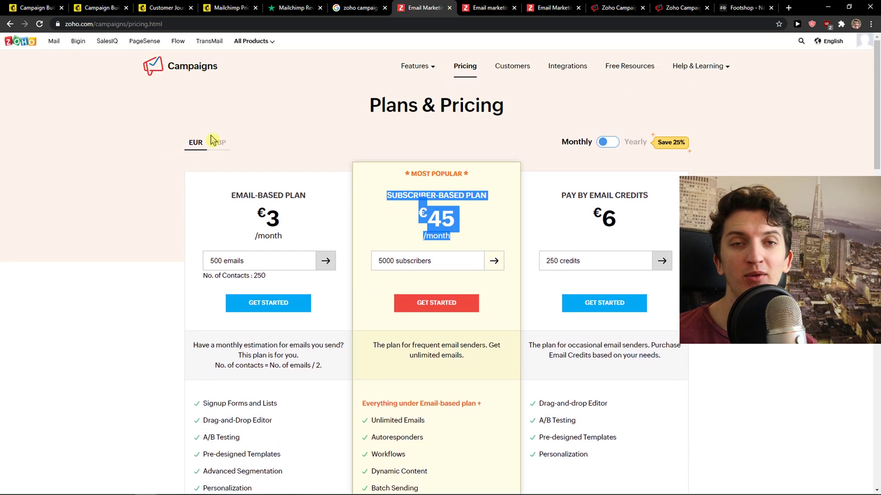
left_click(489, 7)
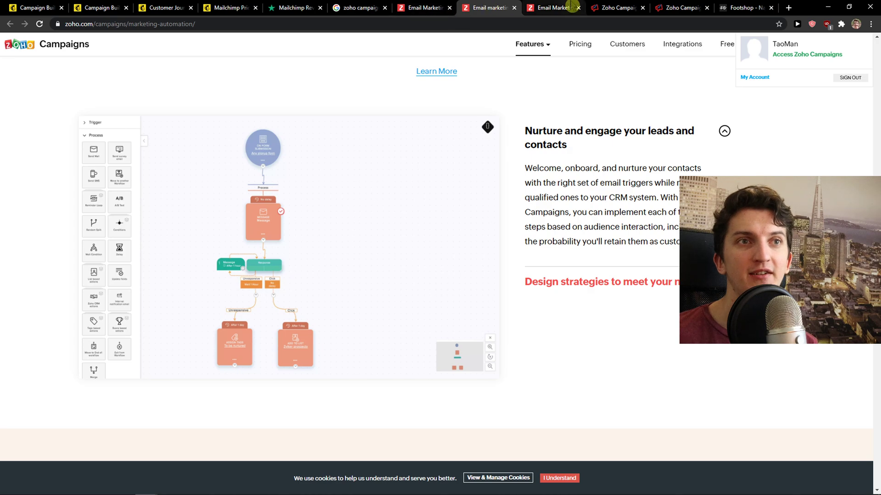
left_click(572, 5)
left_click(614, 7)
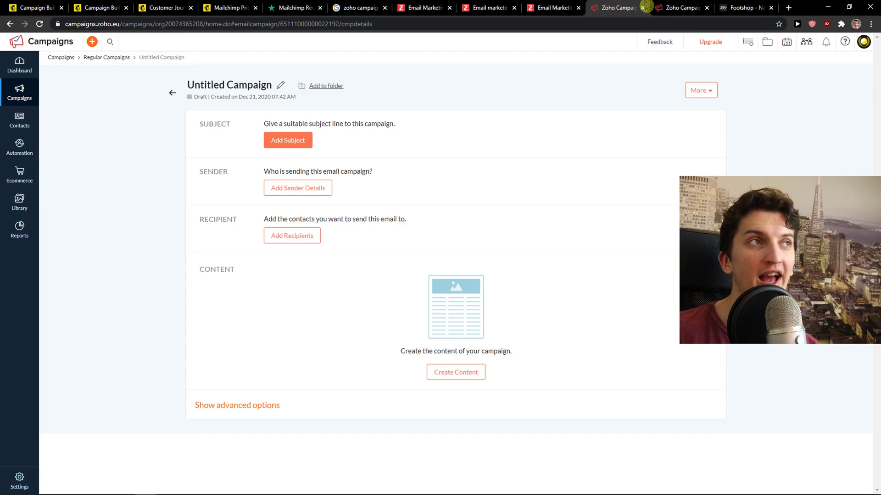
Go to Automation Workflows in Zoho Campaigns and start a new workflow.
left_click(680, 7)
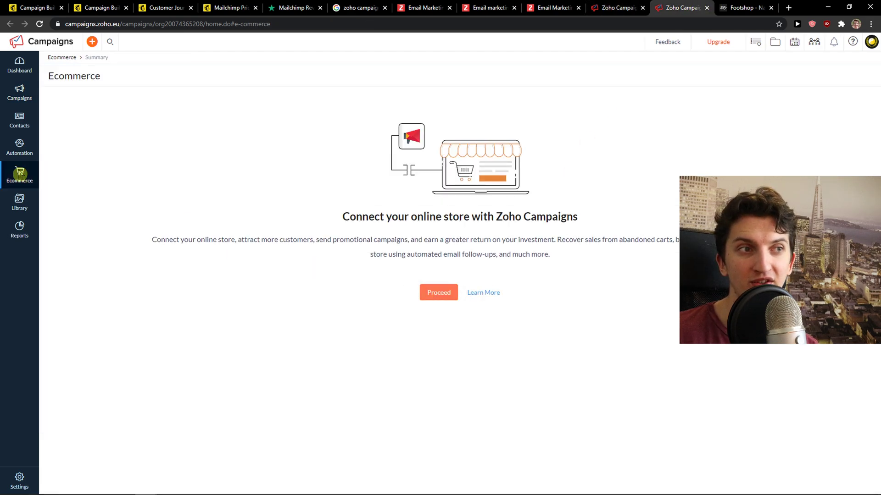
mouse_move(19, 144)
left_click(63, 150)
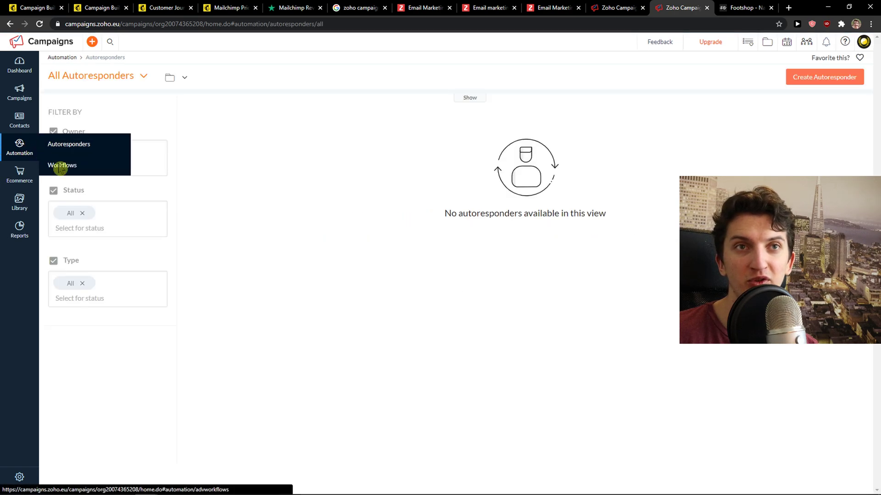
left_click(59, 166)
left_click(833, 80)
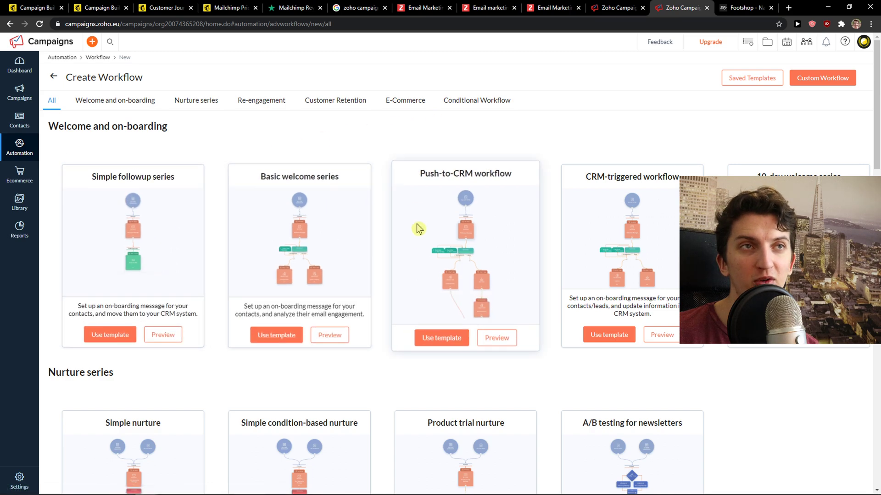
Build the workflow from the Basic welcome series template, then view Mailchimp's template chooser.
left_click(392, 102)
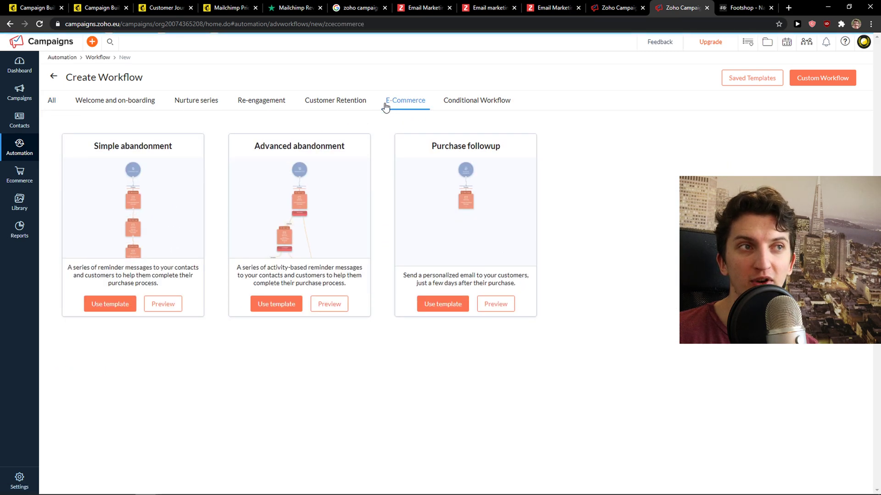
left_click(122, 109)
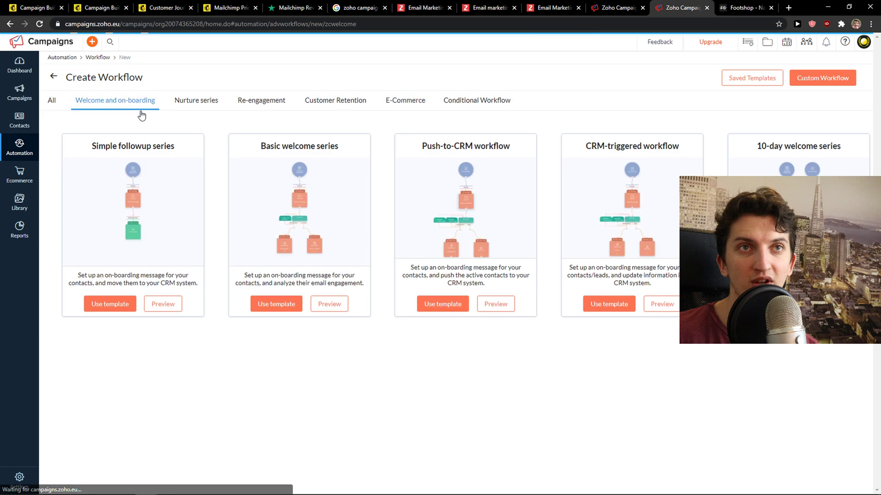
left_click(271, 308)
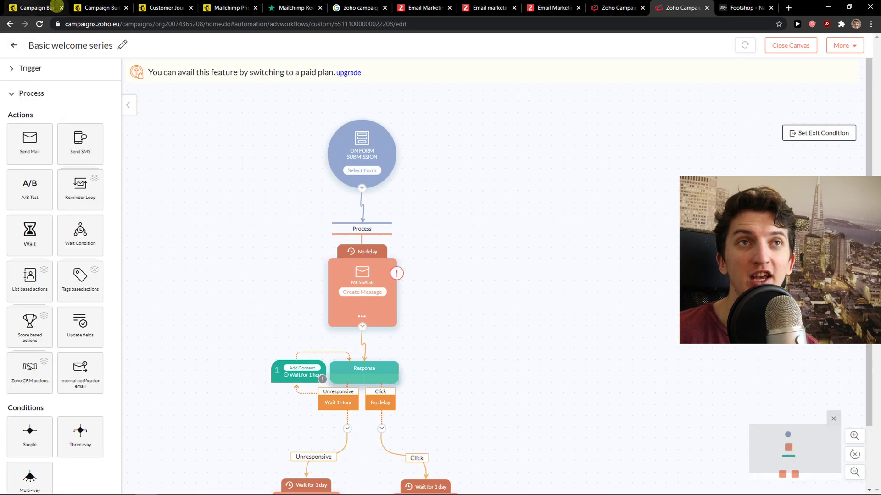
left_click(37, 7)
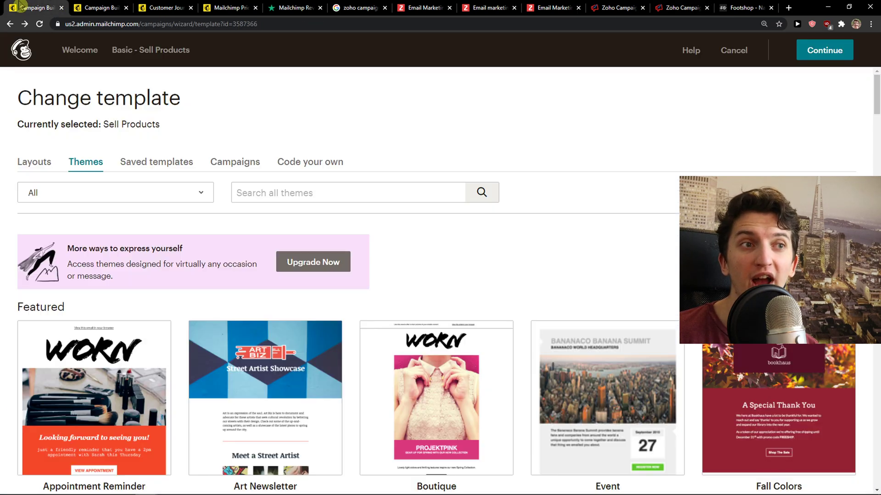
Inspect Mailchimp's birthday journey (1-week delay, then email) and return to the Zoho workflow.
left_click(101, 7)
left_click(168, 7)
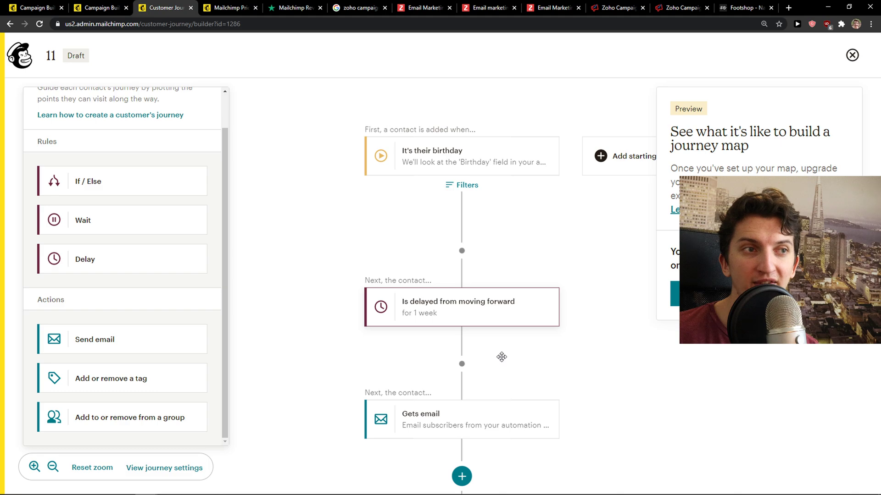
left_click_drag(501, 357, 514, 375)
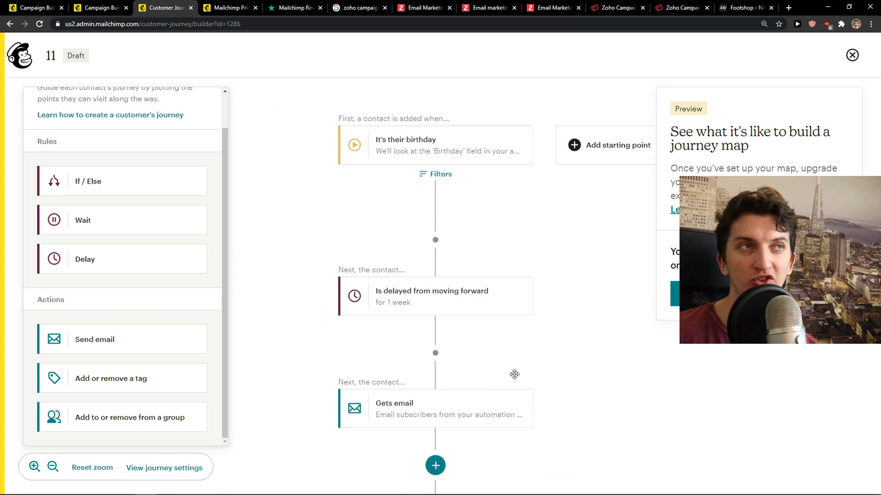
left_click(617, 7)
left_click(682, 7)
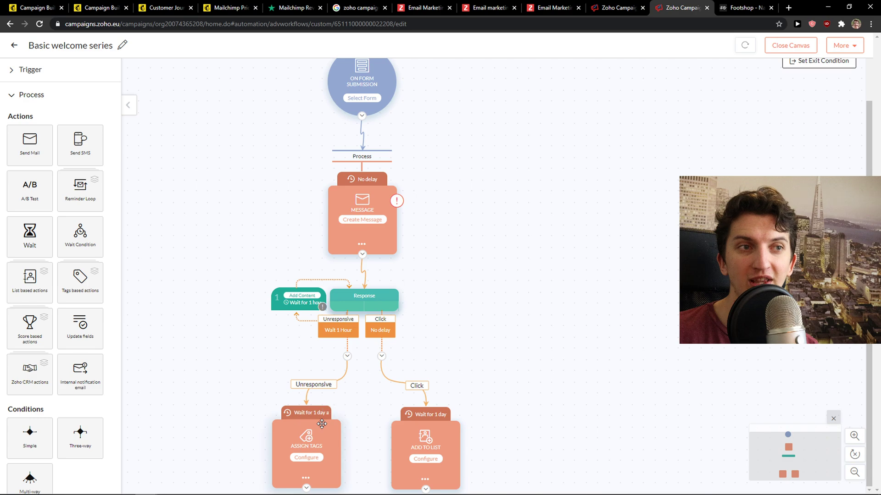
Look at the workflow's trigger and message steps without configuring them, then return to Untitled Campaign.
scroll(347, 123, "up", 1)
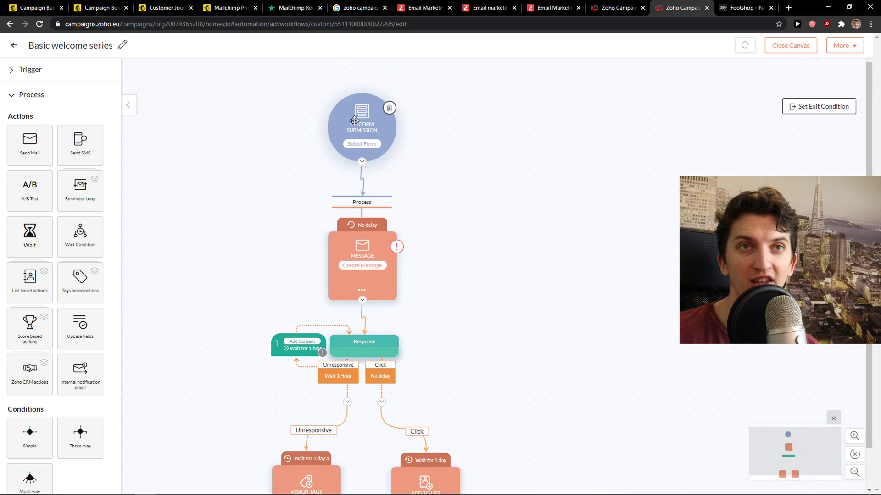
left_click(365, 147)
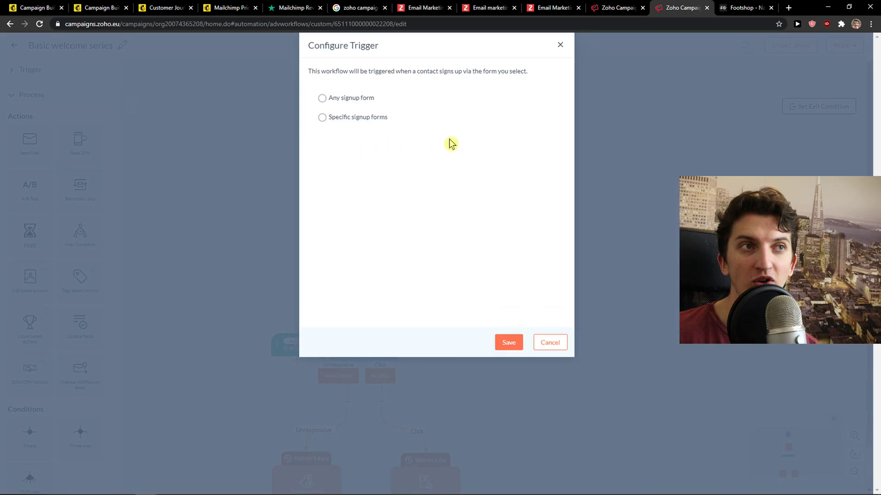
left_click(562, 43)
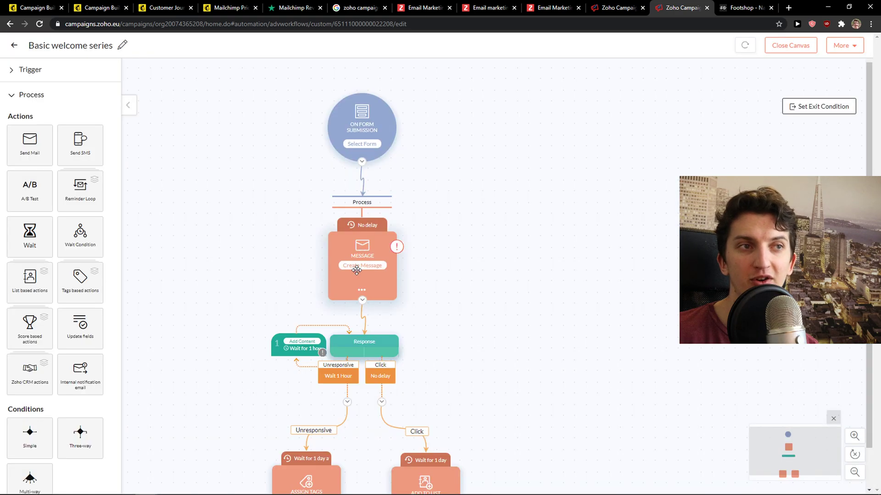
left_click(363, 266)
scroll(310, 307, "down", 1)
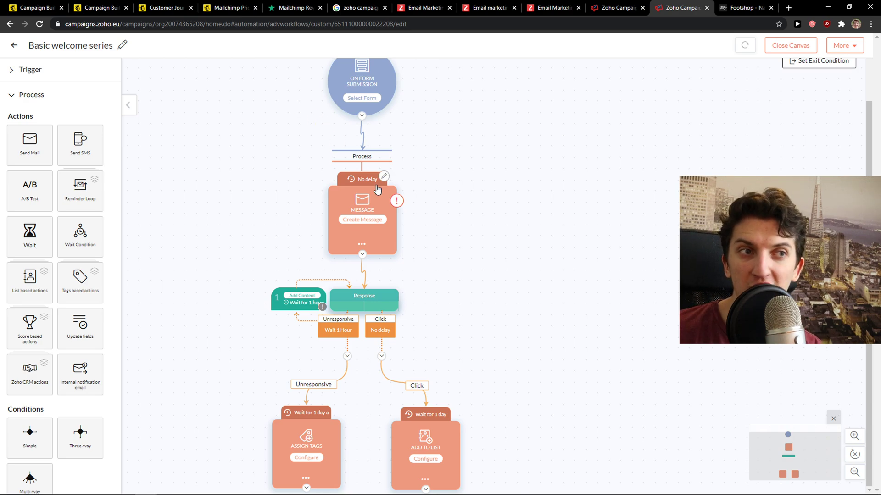
scroll(50, 192, "down", 4)
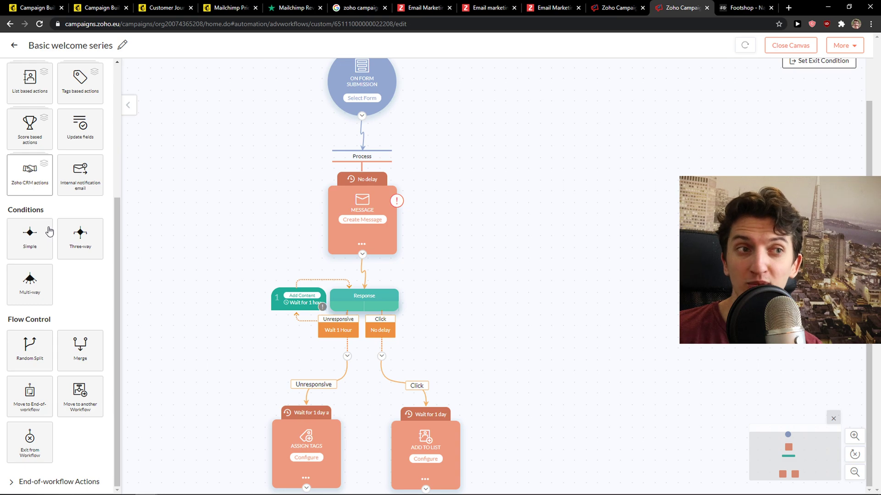
scroll(50, 231, "up", 4)
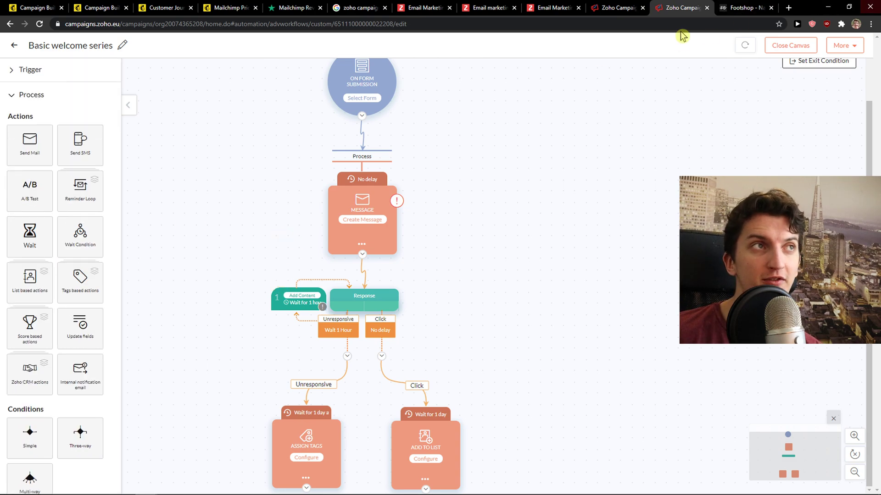
left_click(615, 7)
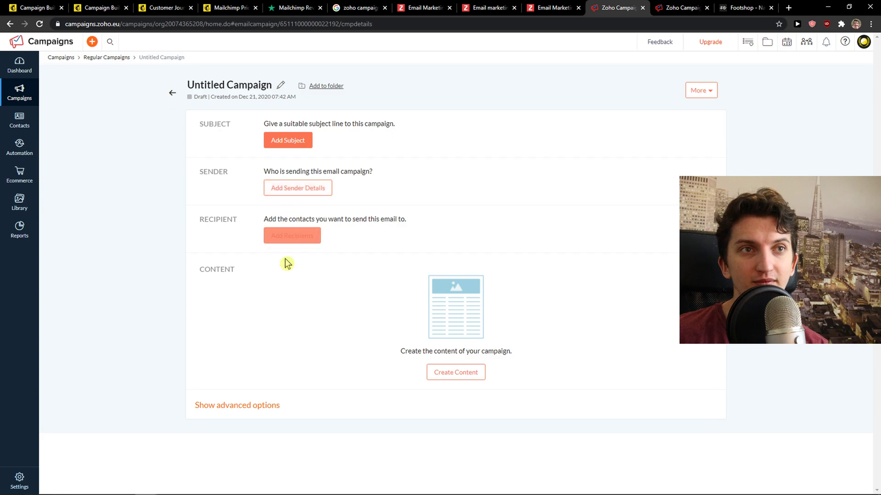
Apply the Rarity International Women's Day pre-designed template as the campaign's content.
left_click(462, 374)
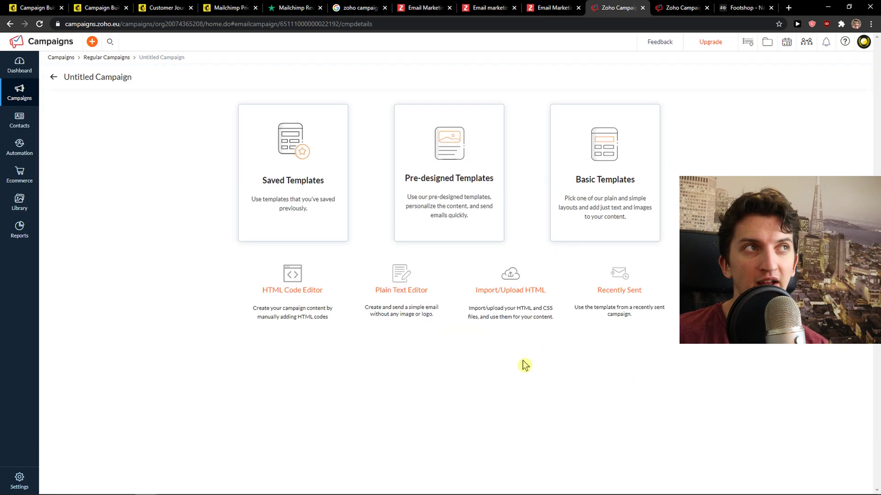
left_click(437, 203)
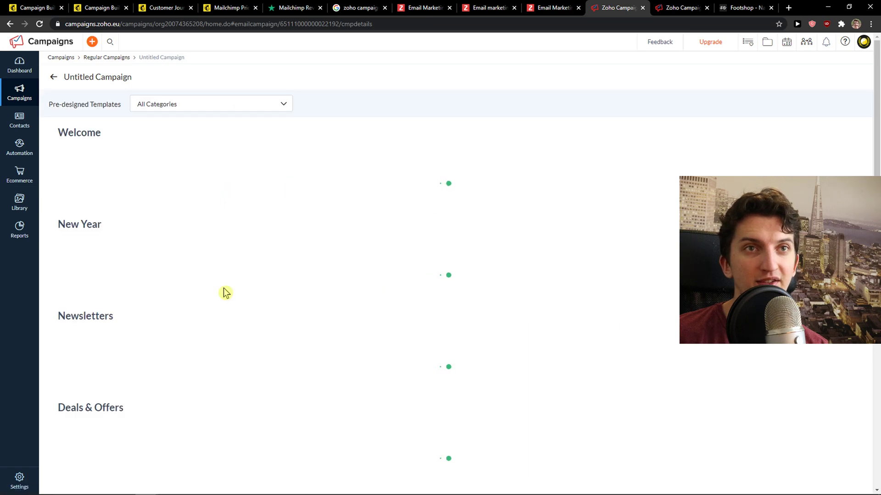
scroll(229, 277, "down", 7)
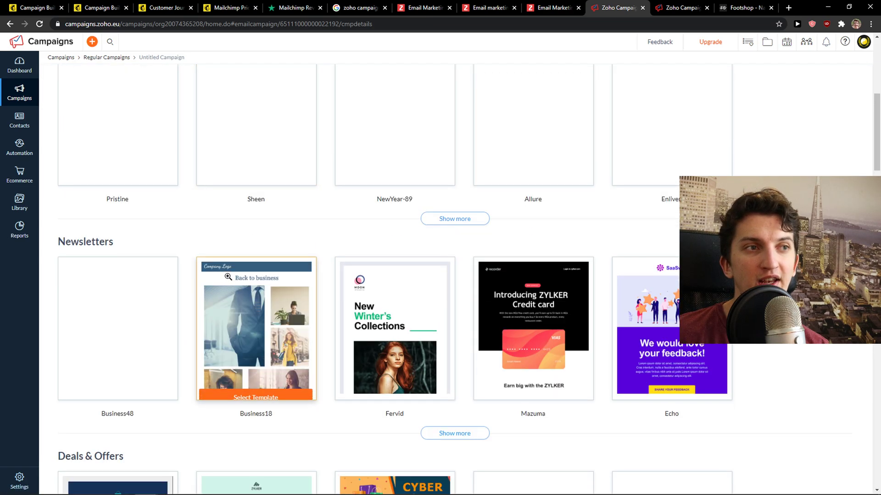
scroll(228, 277, "up", 7)
scroll(228, 277, "down", 20)
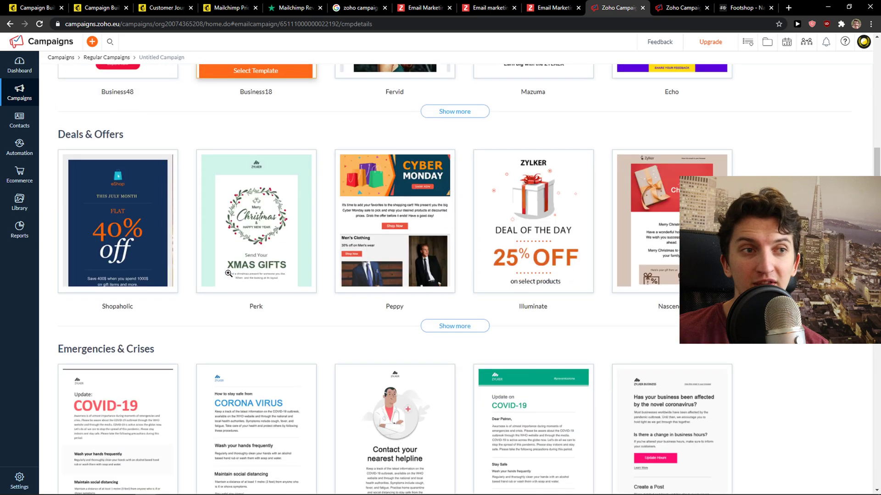
scroll(226, 276, "down", 8)
scroll(226, 272, "up", 3)
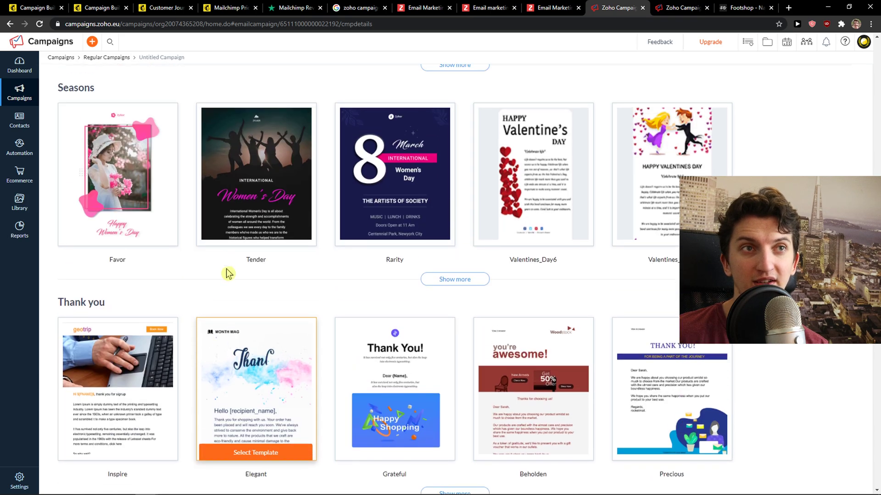
left_click(413, 189)
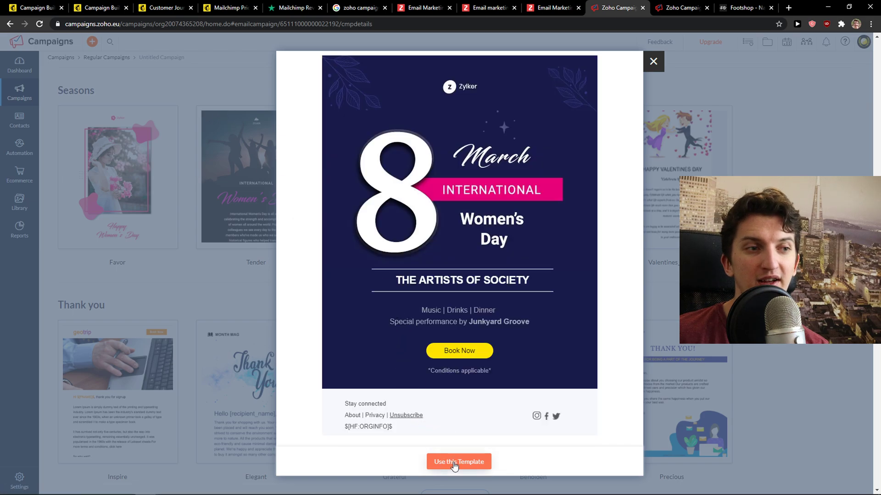
left_click(456, 462)
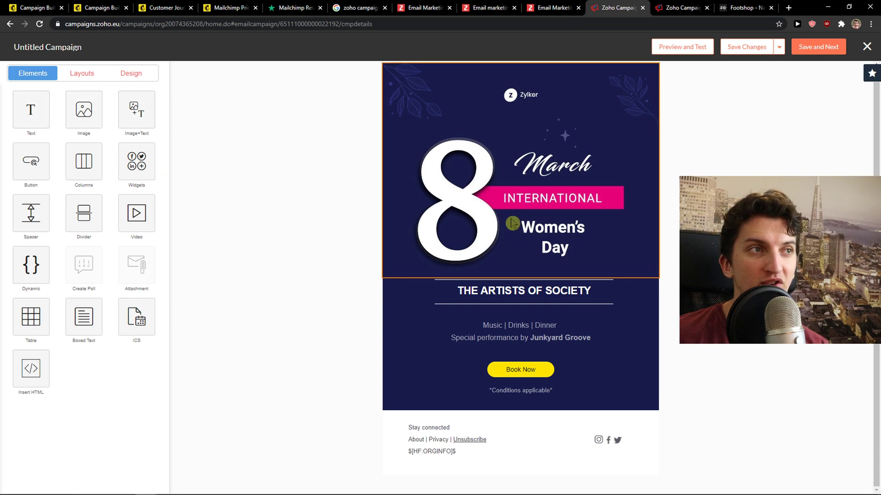
Inspect the banner image's properties and its image layout options.
left_click(521, 273)
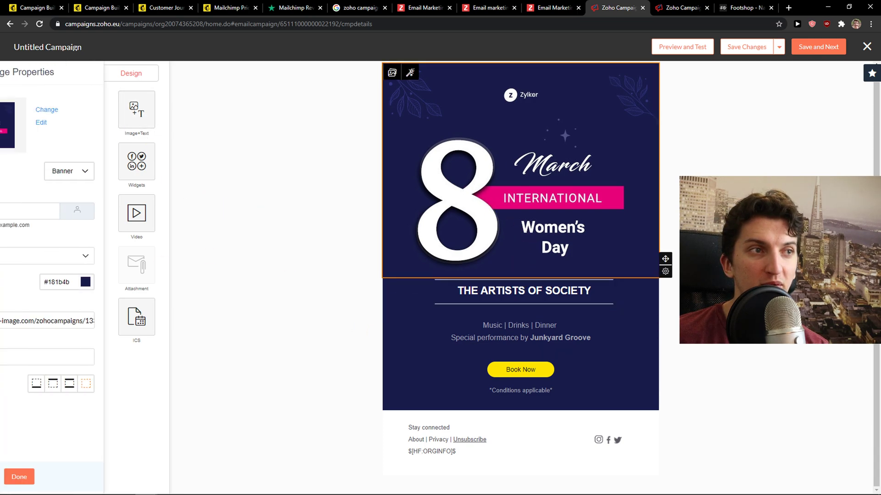
left_click(274, 146)
left_click(80, 108)
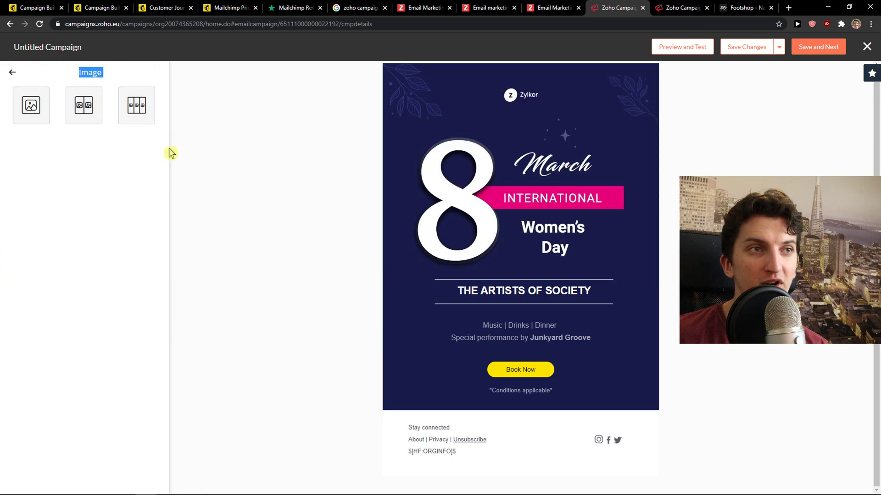
Add a text block from Elements below the footer and save it.
left_click(10, 73)
left_click(28, 115)
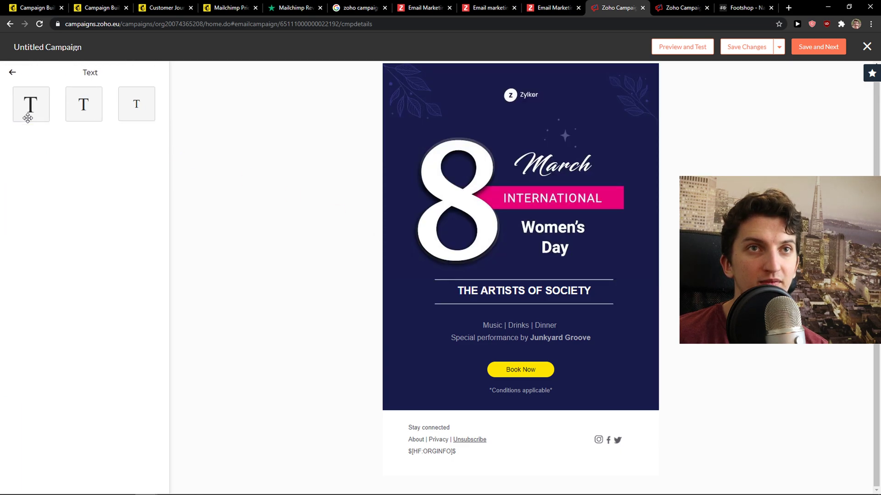
left_click(28, 110)
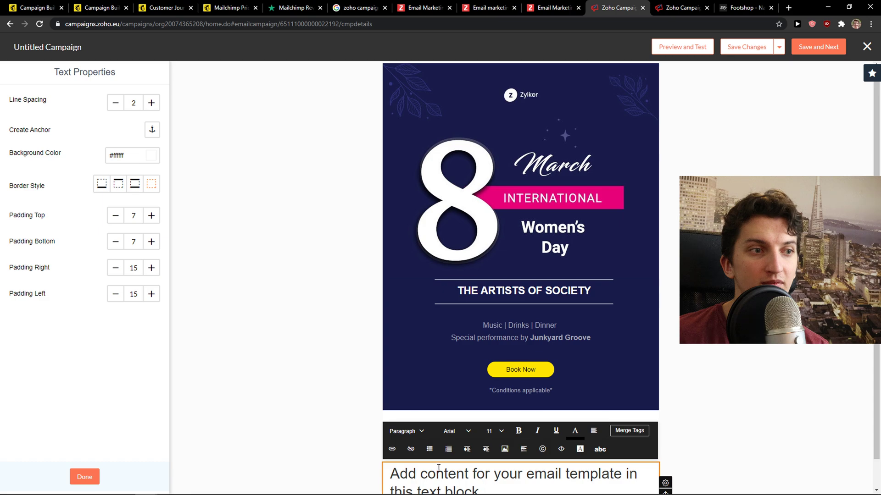
left_click_drag(651, 469, 666, 348)
left_click(472, 486)
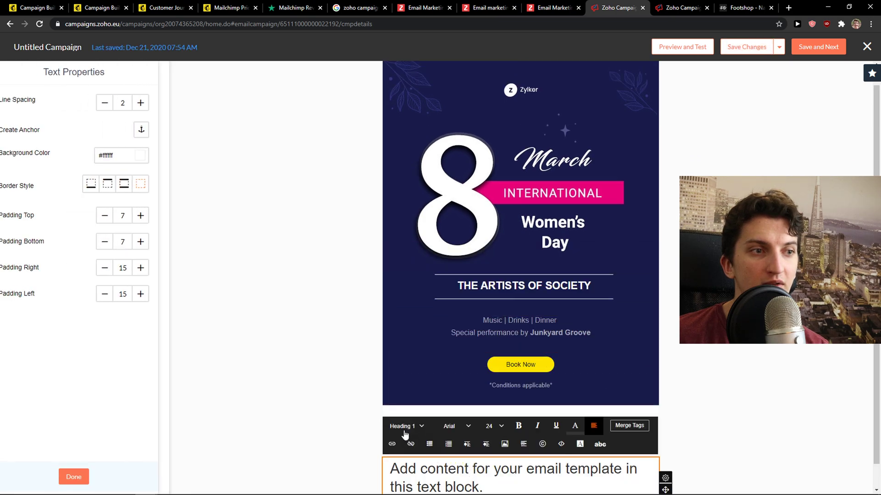
left_click(84, 477)
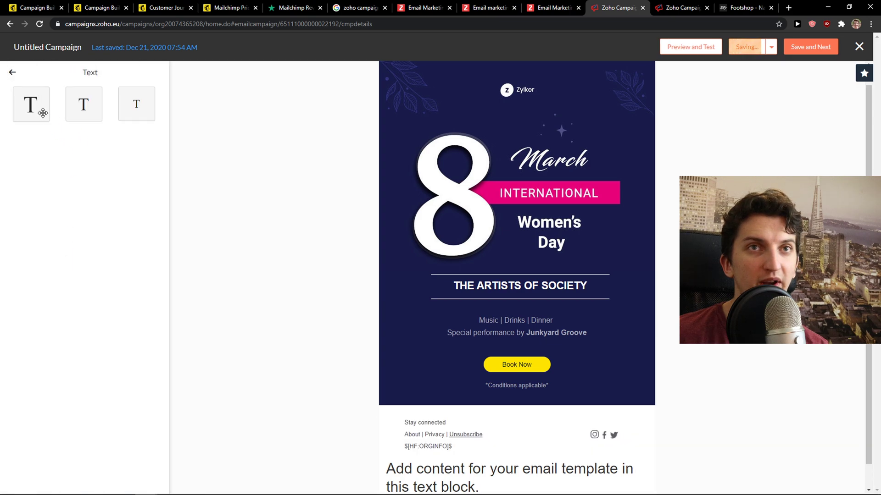
Try placing a second text block, abandon it, and return to the Mailchimp tab.
left_click_drag(333, 205, 463, 172)
left_click_drag(468, 277, 181, 239)
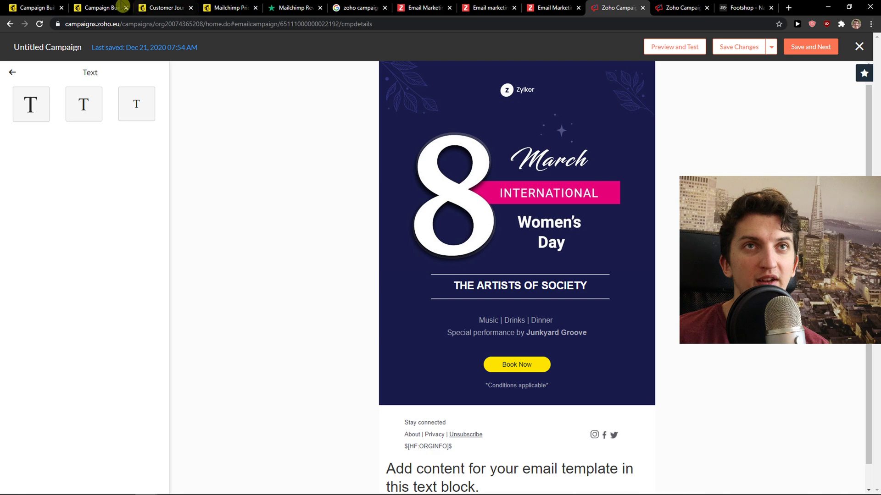
left_click(177, 6)
In the Mailchimp campaign editor, Save & Close the Share block settings.
left_click(229, 7)
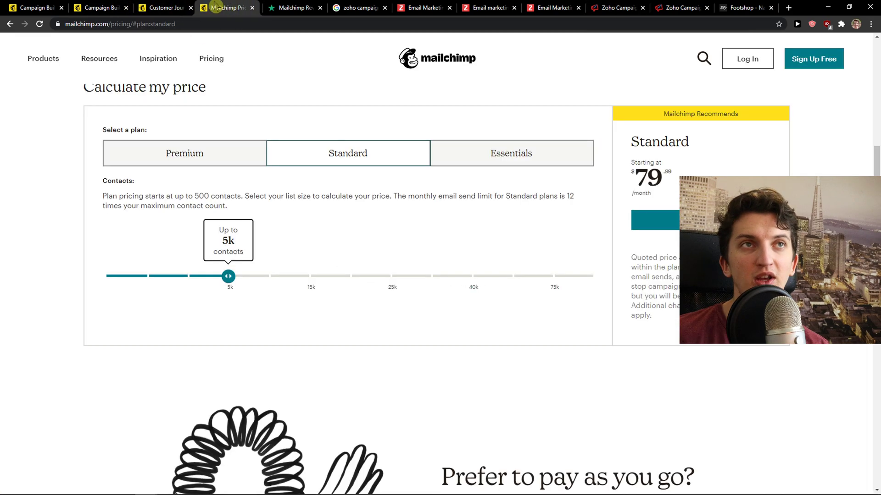
left_click(99, 7)
scroll(532, 309, "down", 1)
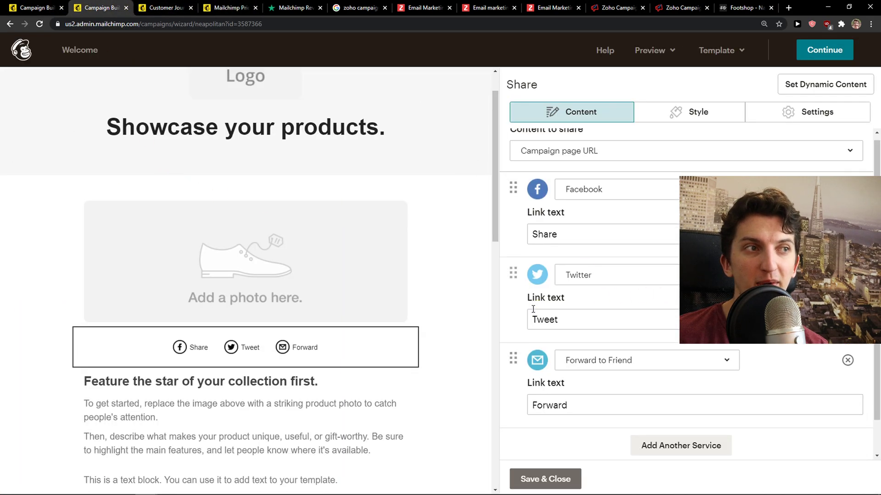
left_click(532, 480)
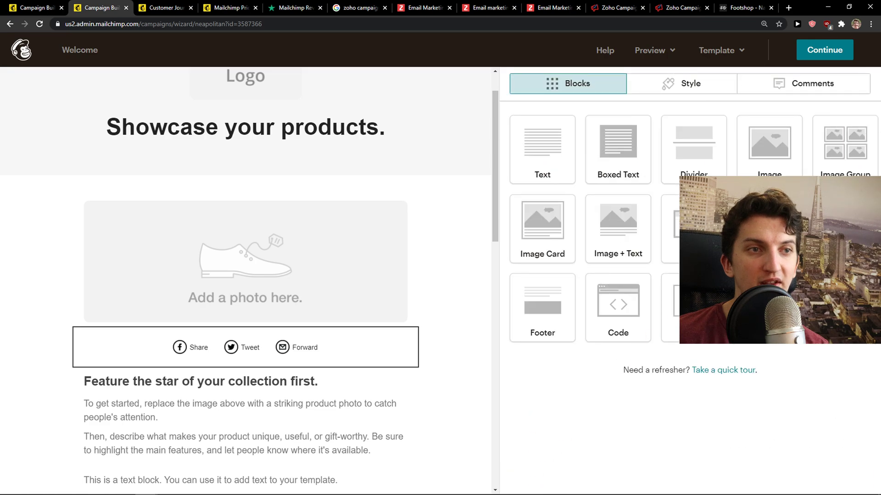
Drag a Boxed Text block below the photo placeholder and scroll through the email.
left_click_drag(622, 143, 221, 317)
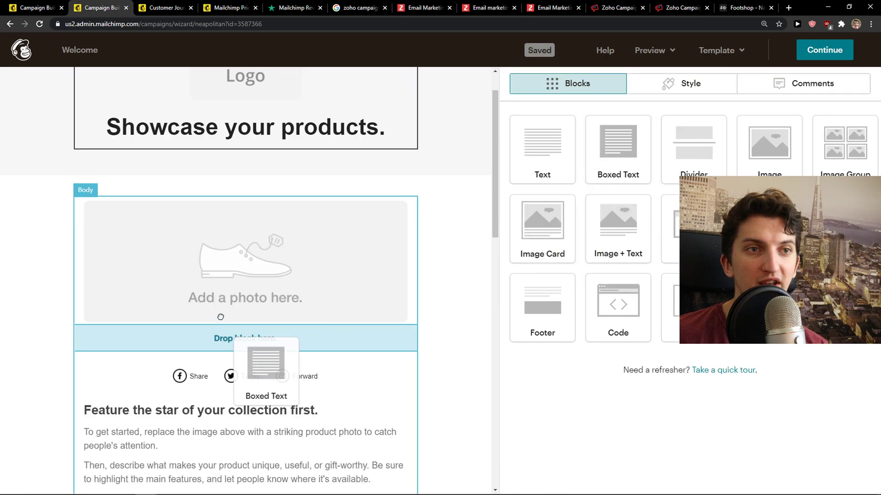
left_click_drag(259, 280, 259, 282)
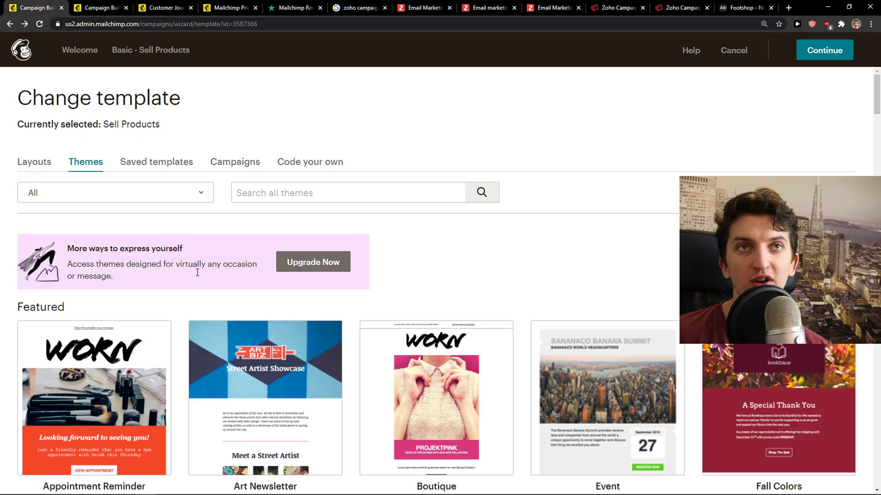
scroll(209, 336, "down", 6)
scroll(209, 336, "down", 12)
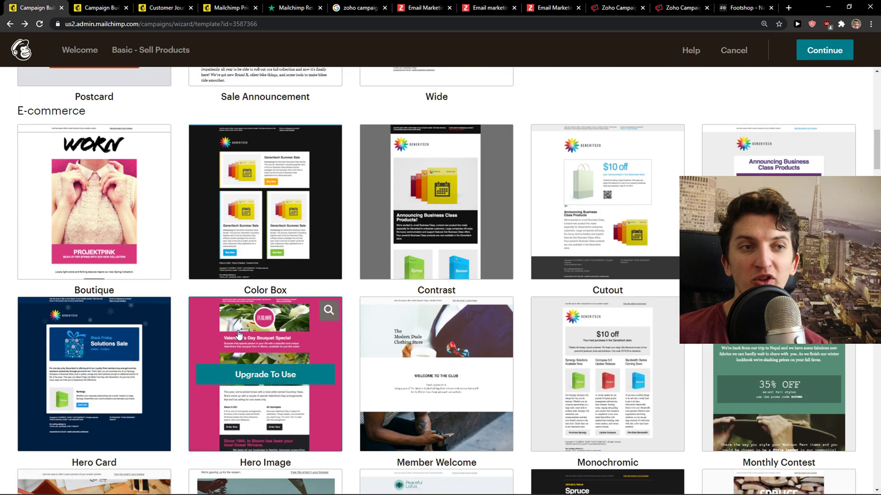
scroll(363, 341, "down", 5)
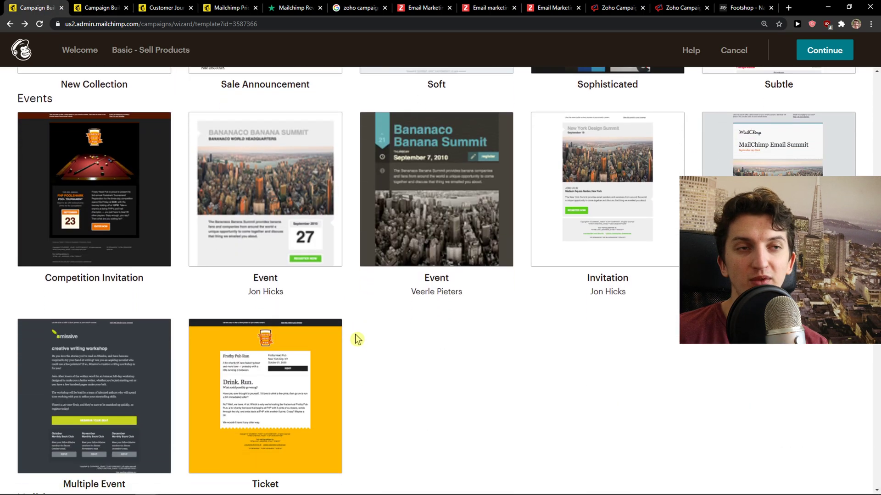
scroll(355, 338, "up", 4)
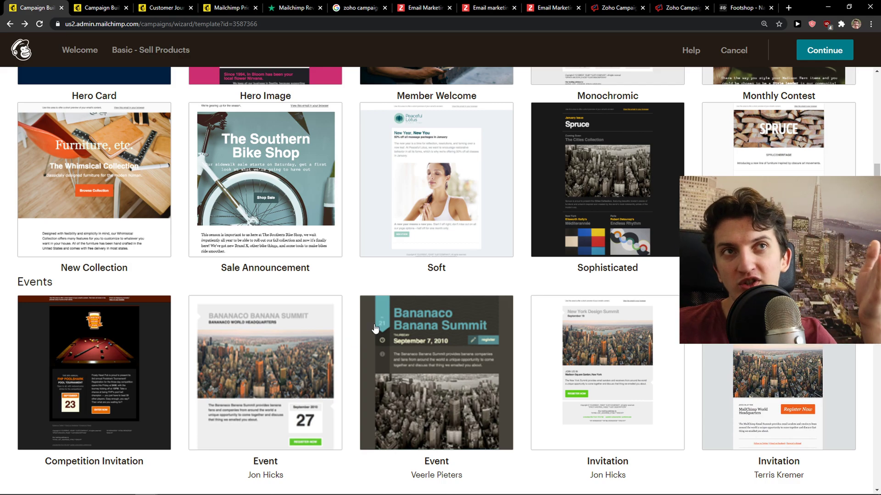
From Mailchimp's Trustpilot page, search 'zoho' and open Zoho's reviews page.
mouse_move(379, 327)
left_click(301, 6)
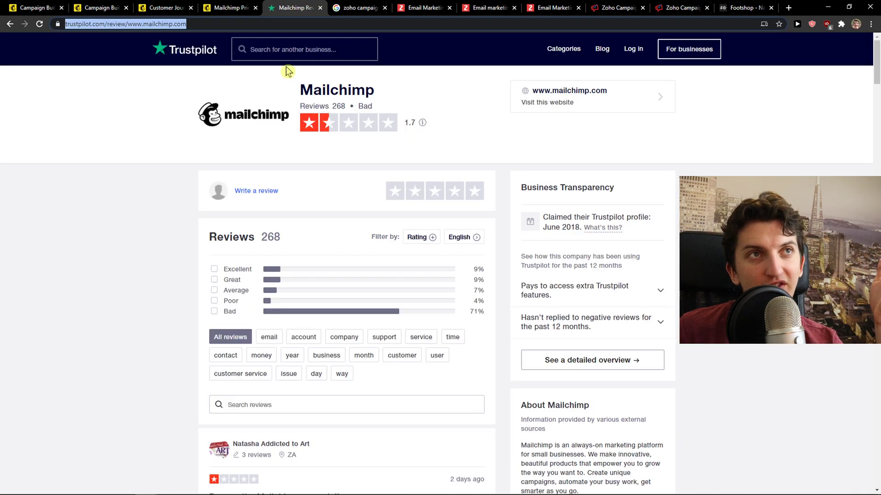
left_click(294, 51)
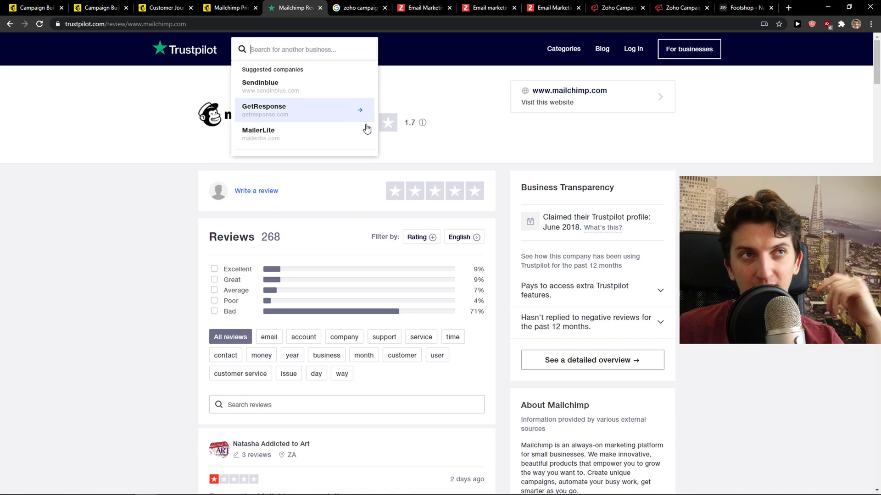
left_click(432, 130)
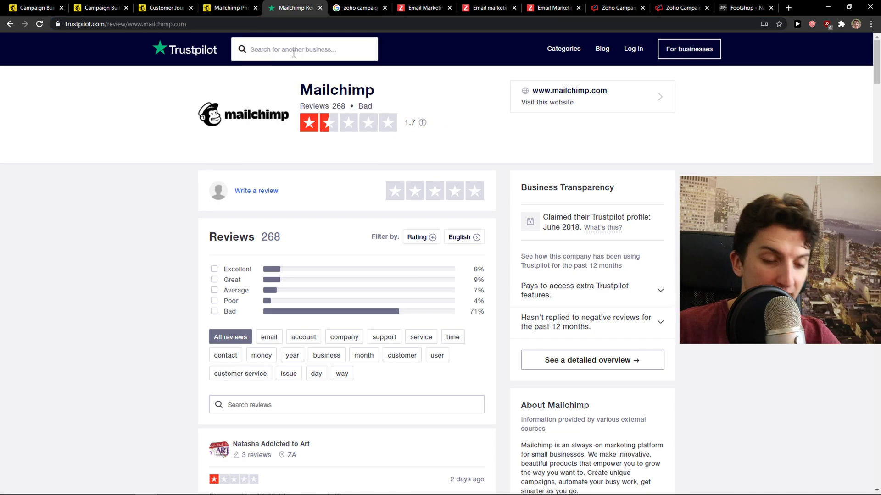
left_click(293, 54)
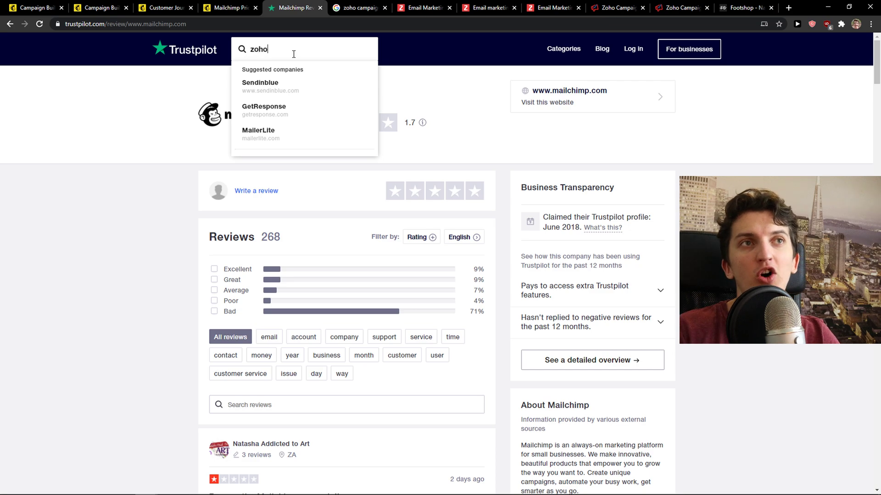
type("zoho")
left_click(258, 83)
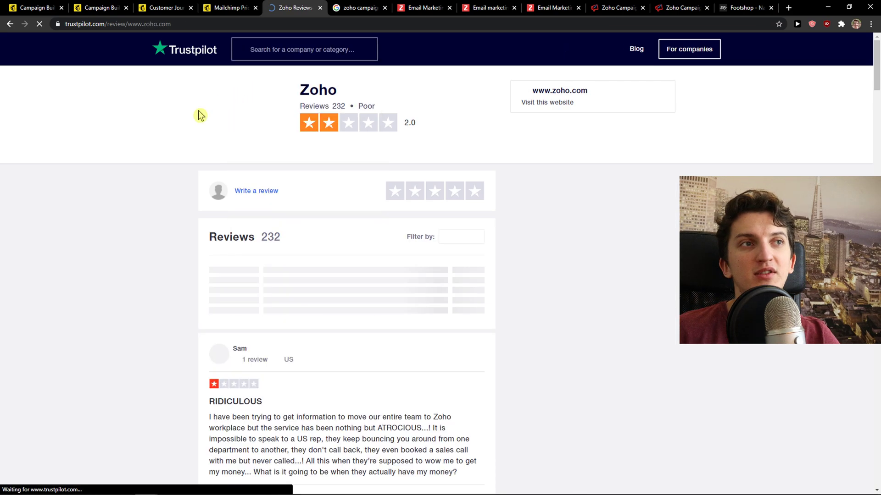
Scroll through Zoho's 2.0 'Poor' reviews from 232 reviewers and back to top.
scroll(199, 117, "down", 2)
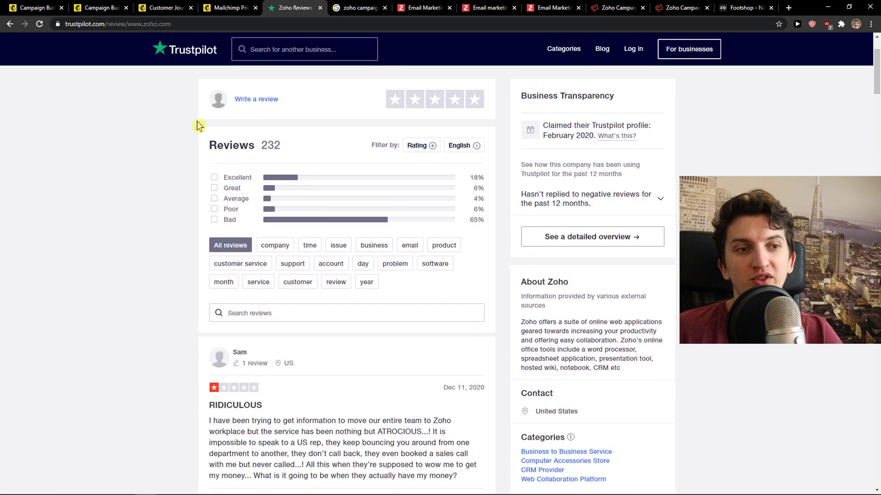
scroll(199, 131, "down", 10)
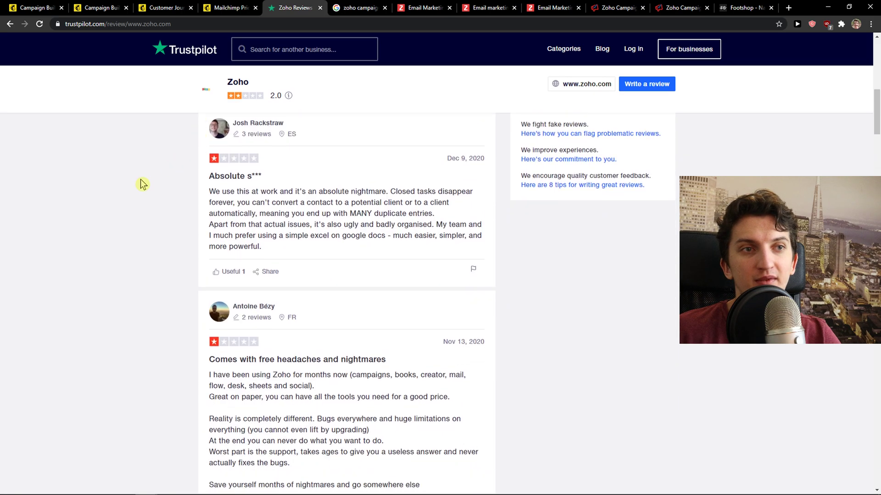
scroll(148, 243, "down", 15)
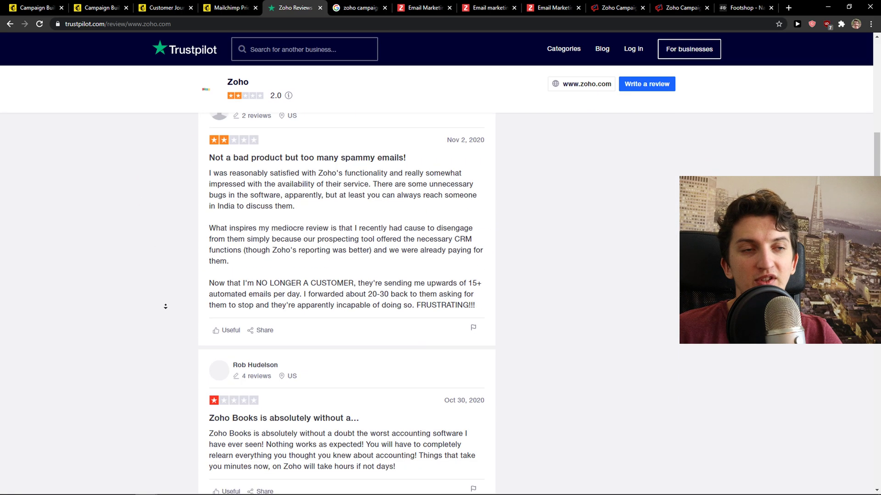
scroll(160, 362, "down", 10)
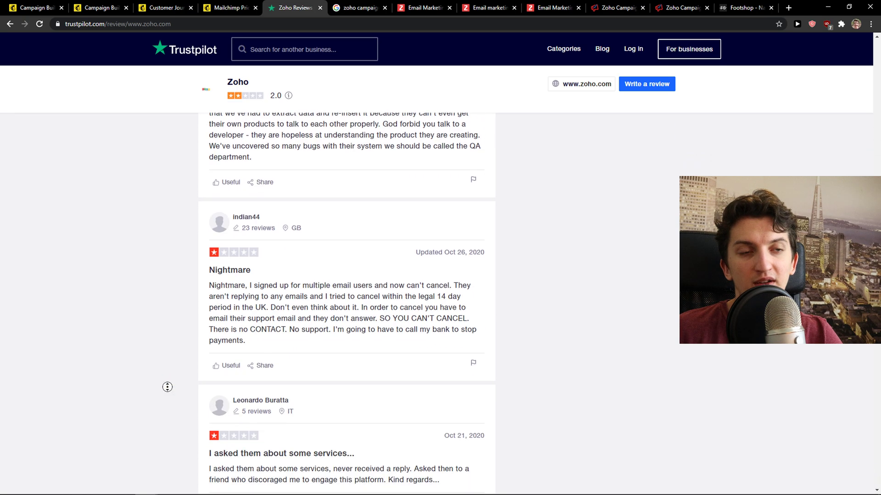
scroll(167, 390, "up", 20)
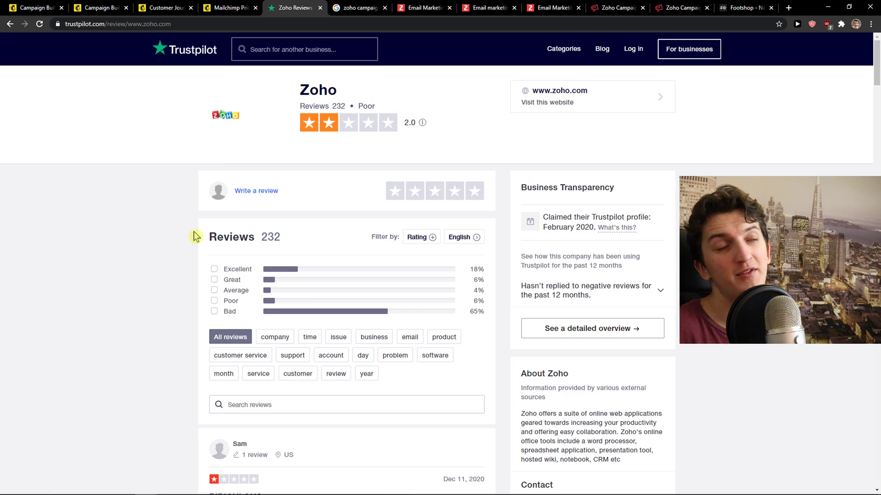
Check Sendinblue's 4.6 rating from 1,891 reviews, then open MailerLite's 4.1 'Great' page.
left_click(266, 53)
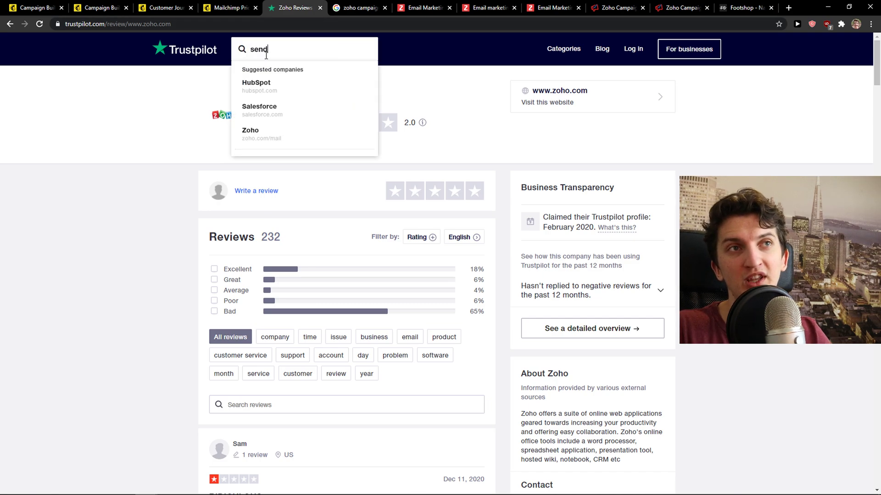
type("sendinblue")
left_click(258, 85)
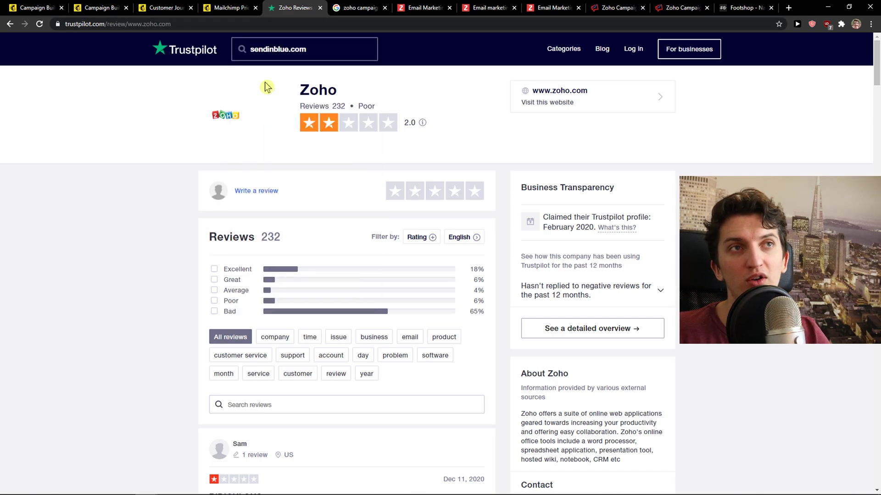
left_click(292, 58)
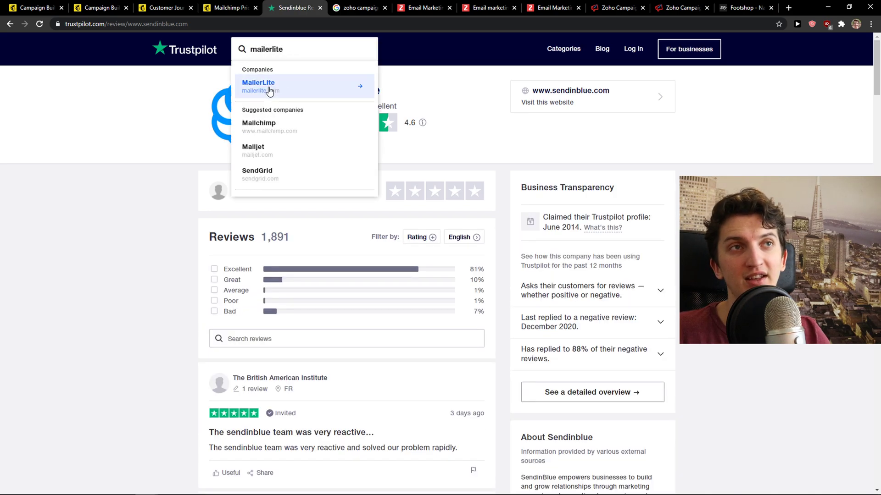
left_click(269, 88)
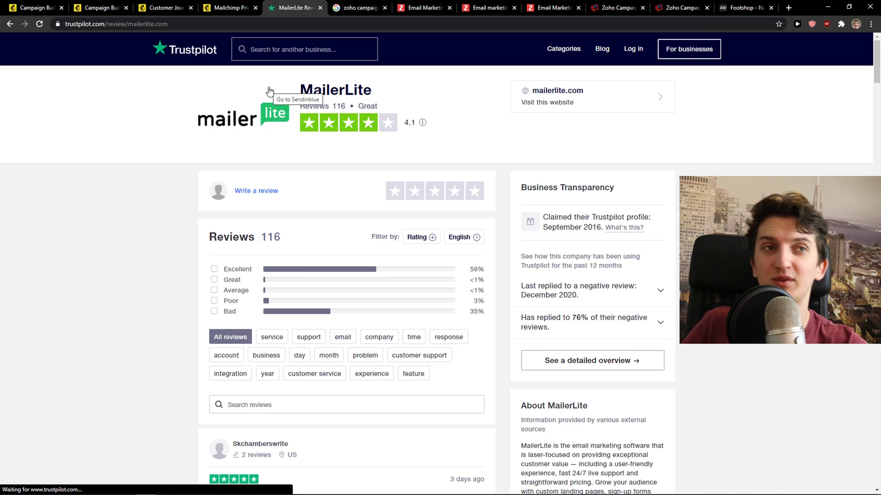